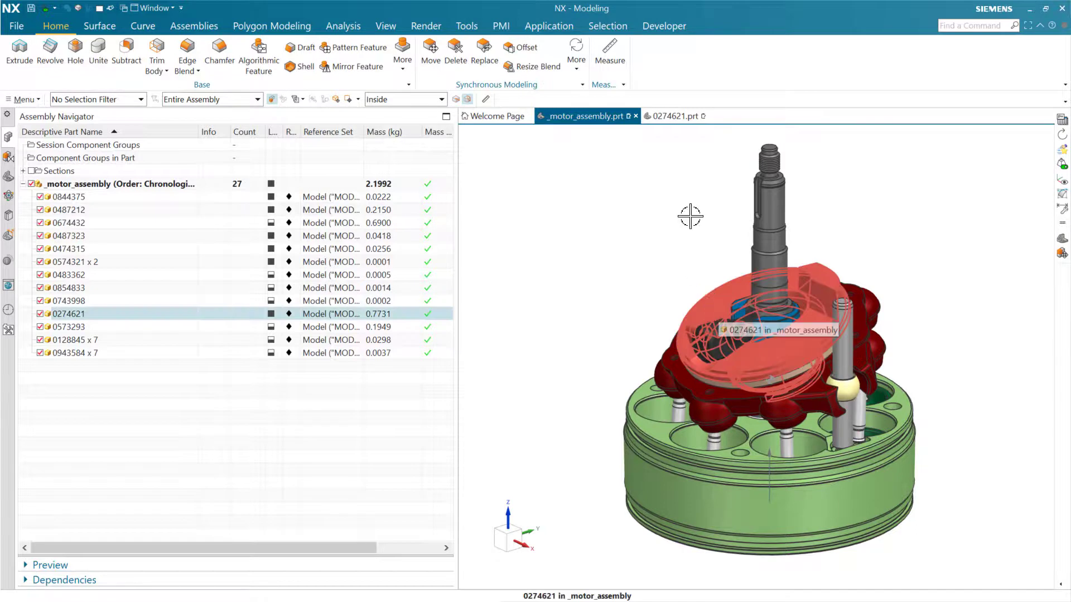
Open part 0274621 and inspect the geometry in its MODEL and Entire Part reference sets.
{"action": "left_click", "coordinate": [671, 115]}
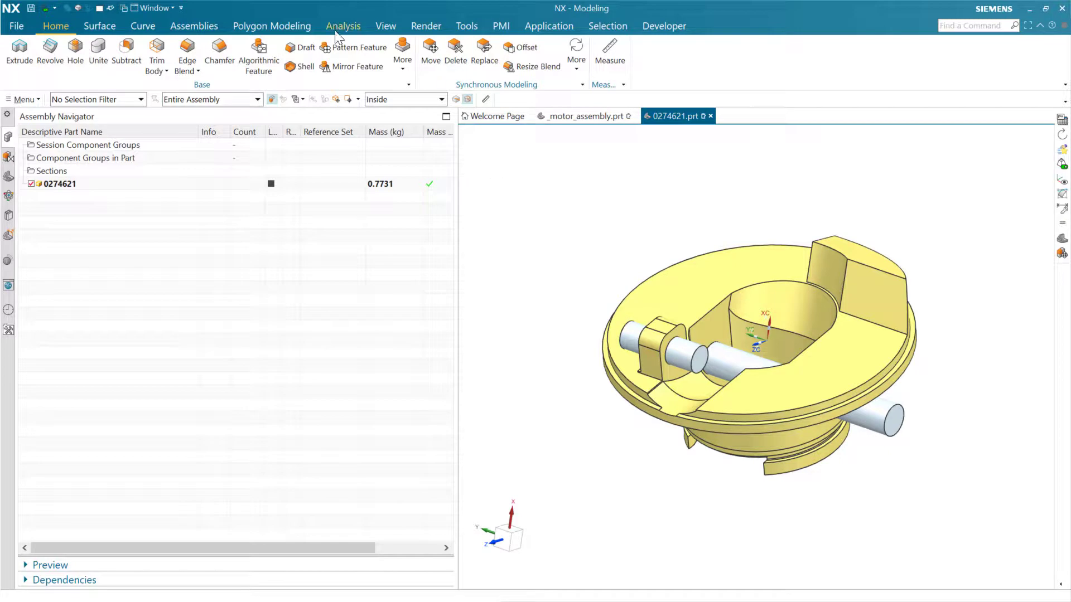
{"action": "left_click", "coordinate": [193, 26]}
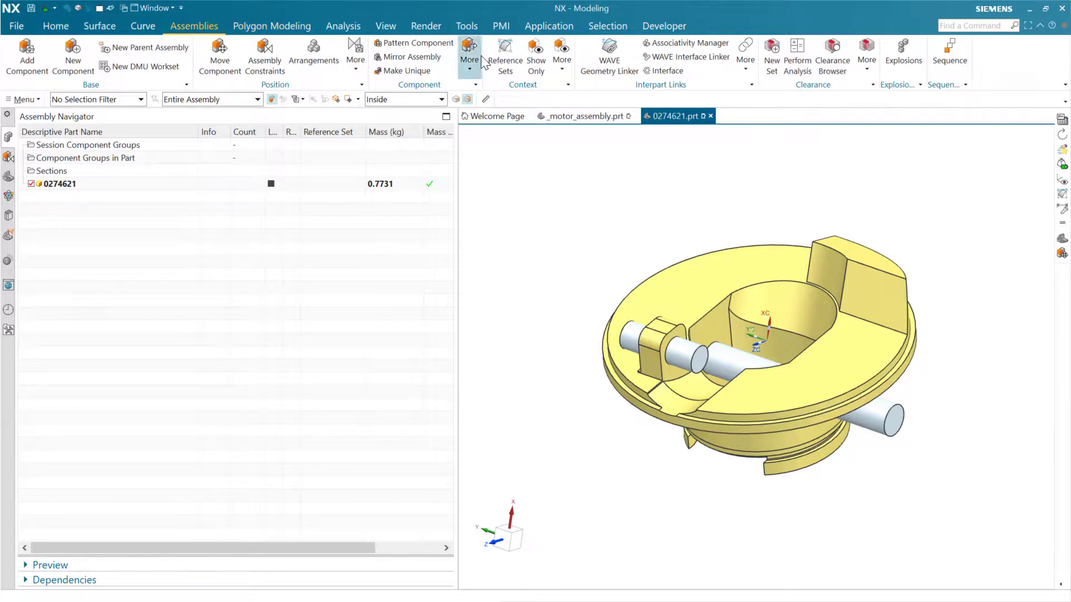
{"action": "left_click", "coordinate": [506, 63]}
{"action": "left_click", "coordinate": [109, 206]}
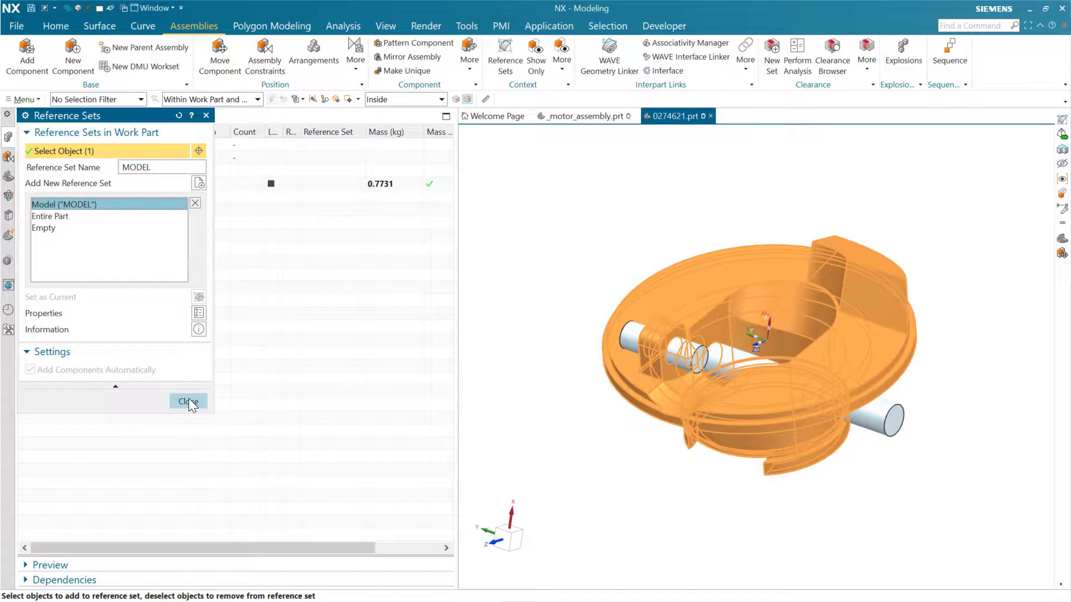
{"action": "left_click", "coordinate": [66, 216]}
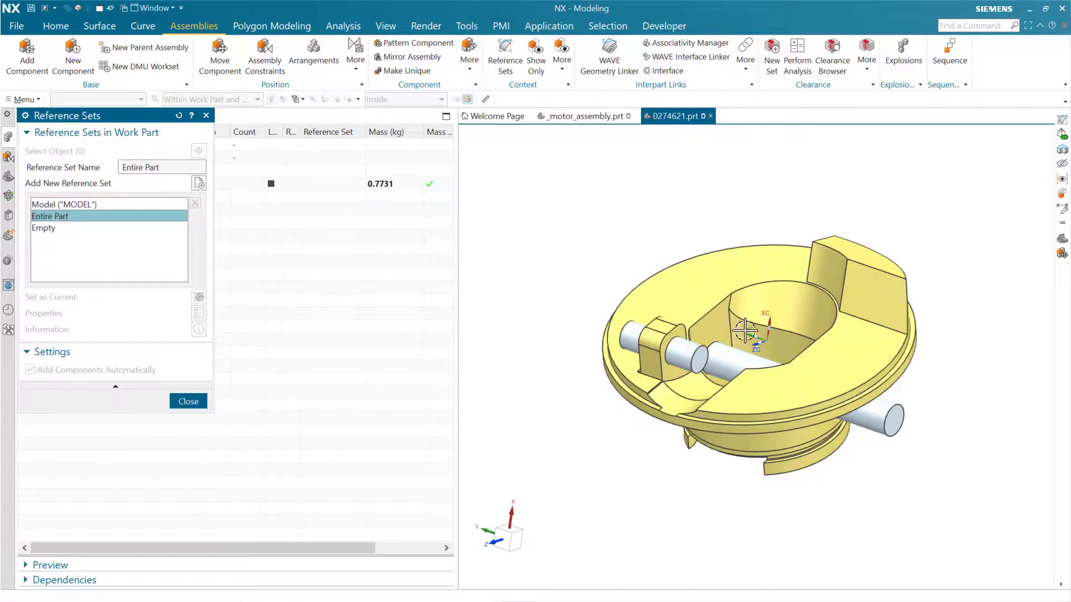
{"action": "left_click", "coordinate": [195, 399]}
Switch to the motor assembly and replace component 0274621's reference set with Entire Part.
{"action": "left_click", "coordinate": [562, 117]}
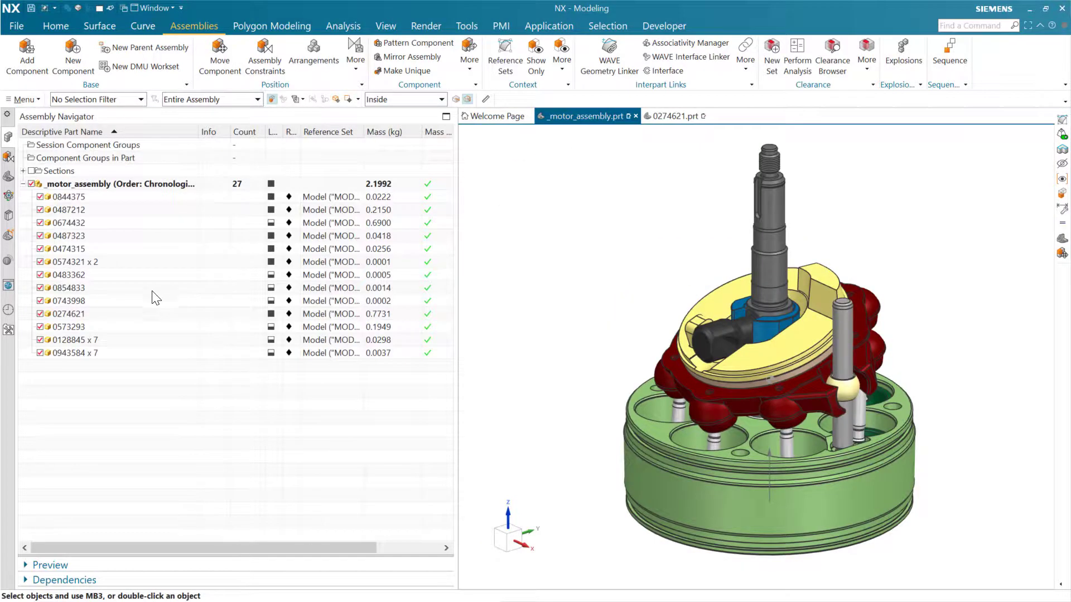
{"action": "left_click", "coordinate": [140, 313]}
{"action": "right_click", "coordinate": [140, 313]}
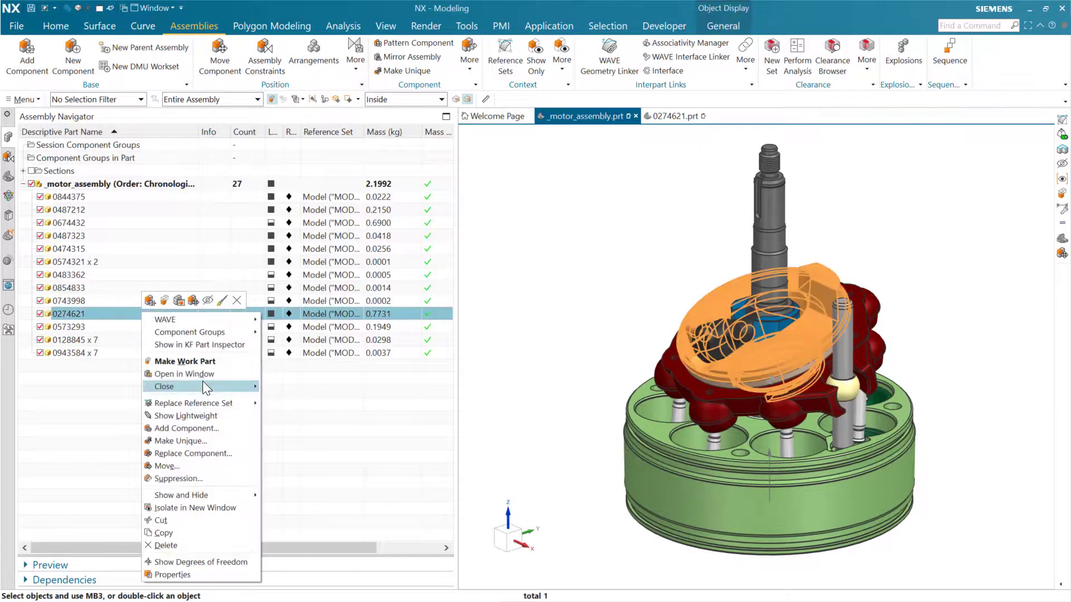
{"action": "mouse_move", "coordinate": [213, 403]}
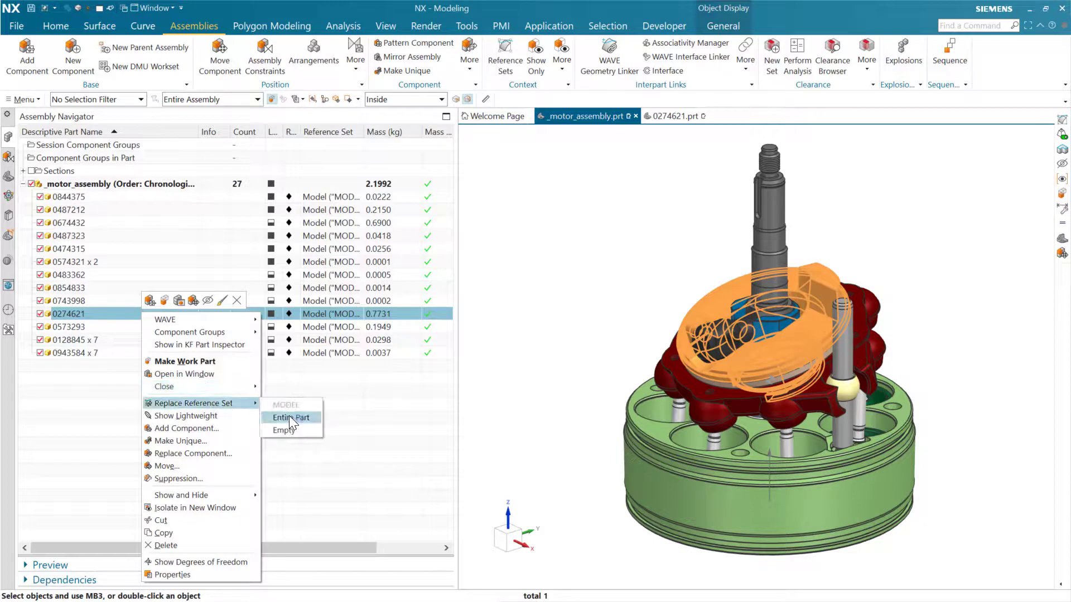
{"action": "left_click", "coordinate": [289, 415]}
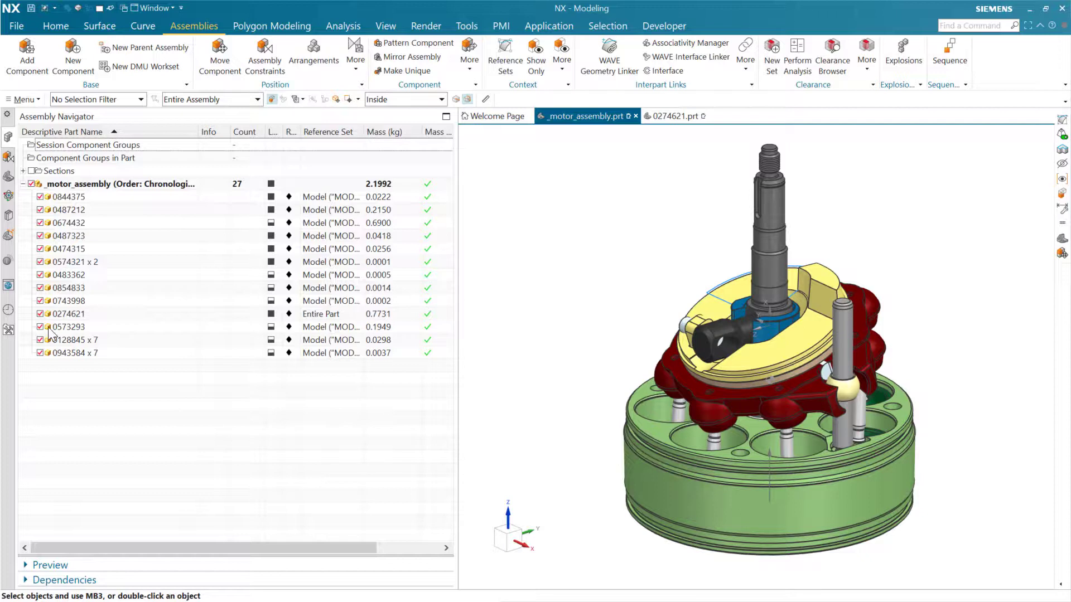
Return component 0274621 to the MODEL reference set.
{"action": "left_click", "coordinate": [103, 315]}
{"action": "right_click", "coordinate": [102, 315]}
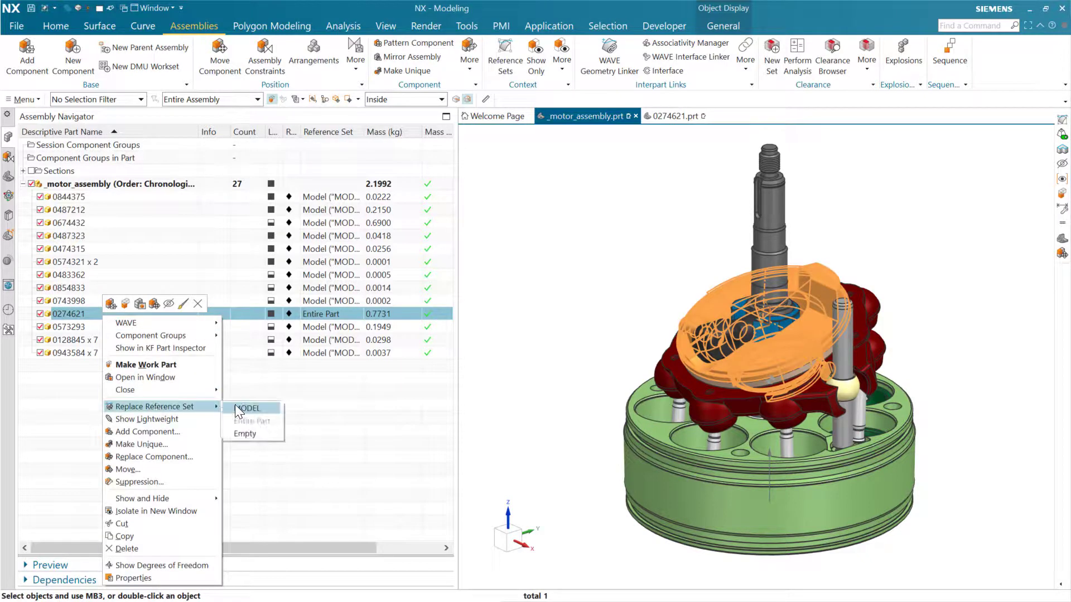
{"action": "left_click", "coordinate": [250, 407]}
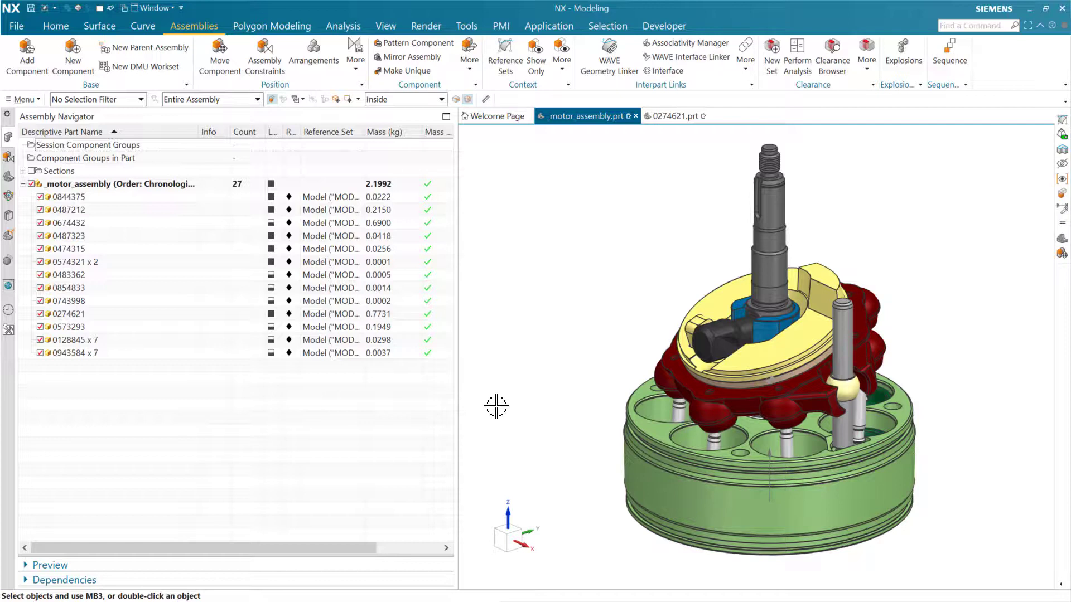
Replace the reference set of component 0274621 with Entire Part once more to compare its mass.
{"action": "left_click", "coordinate": [346, 316]}
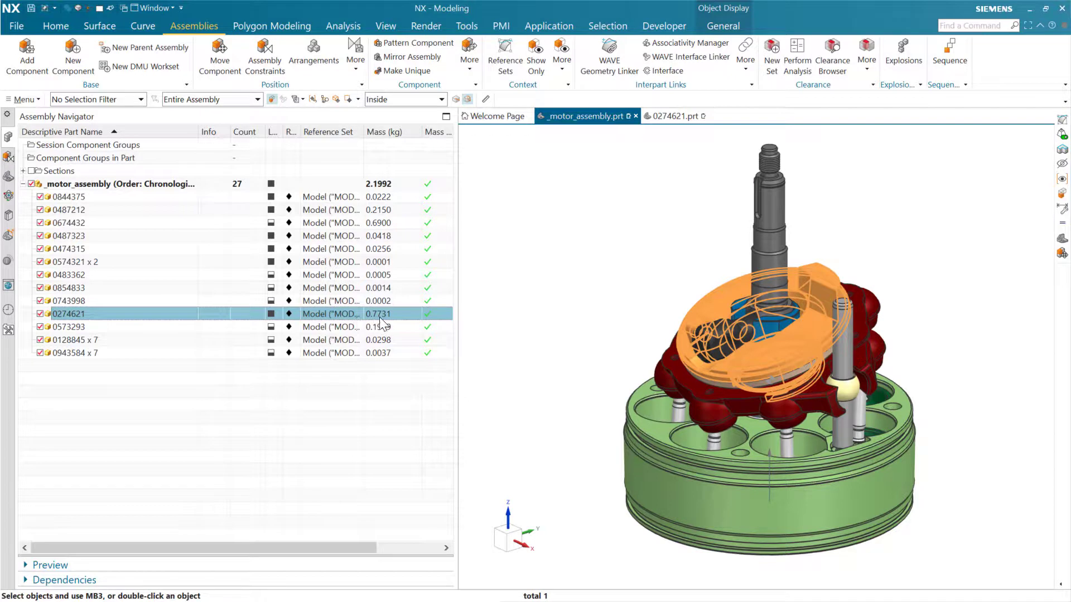
{"action": "right_click", "coordinate": [311, 318]}
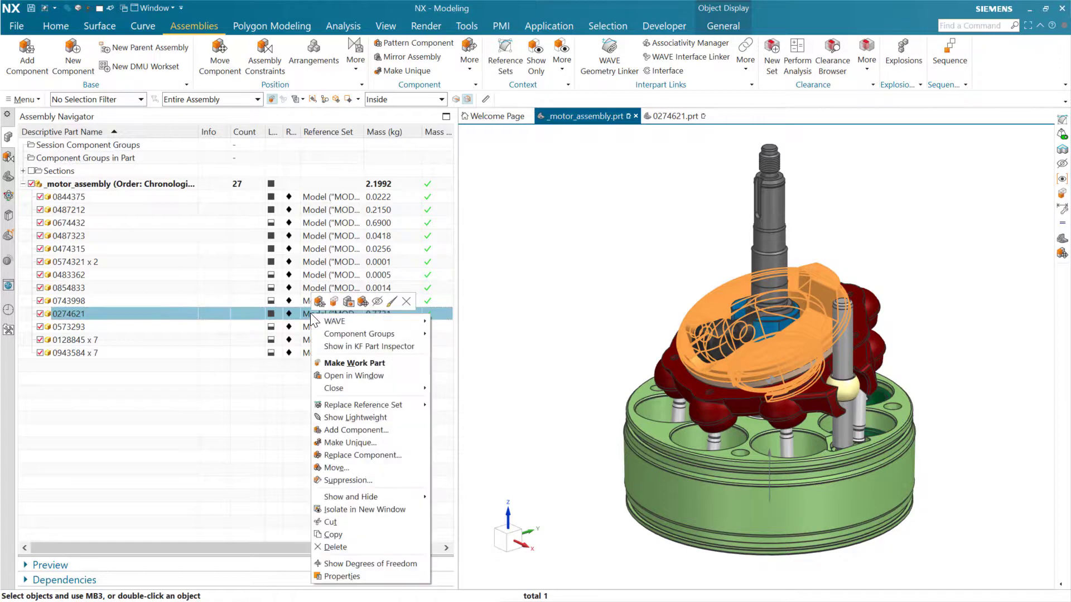
{"action": "mouse_move", "coordinate": [364, 404]}
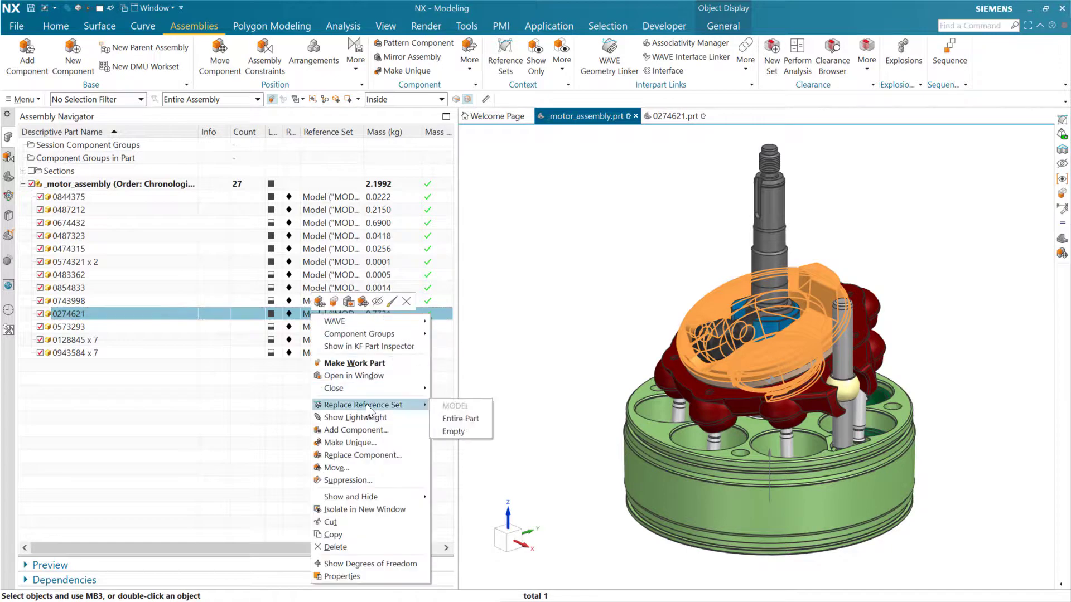
{"action": "left_click", "coordinate": [469, 423]}
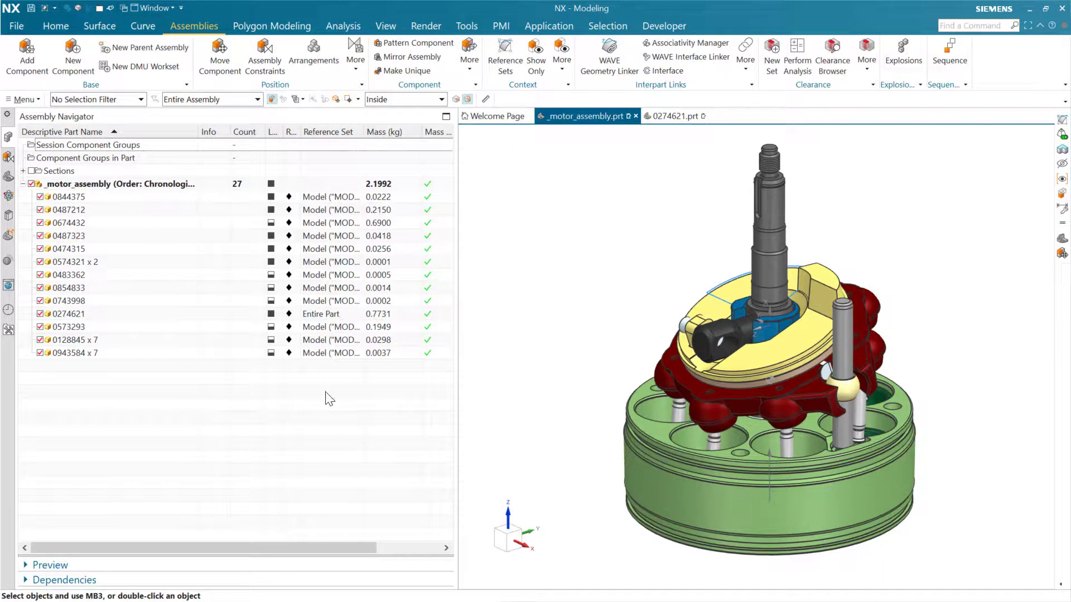
Switch component 0274621 from Entire Part back to the MODEL reference set.
{"action": "right_click", "coordinate": [336, 313]}
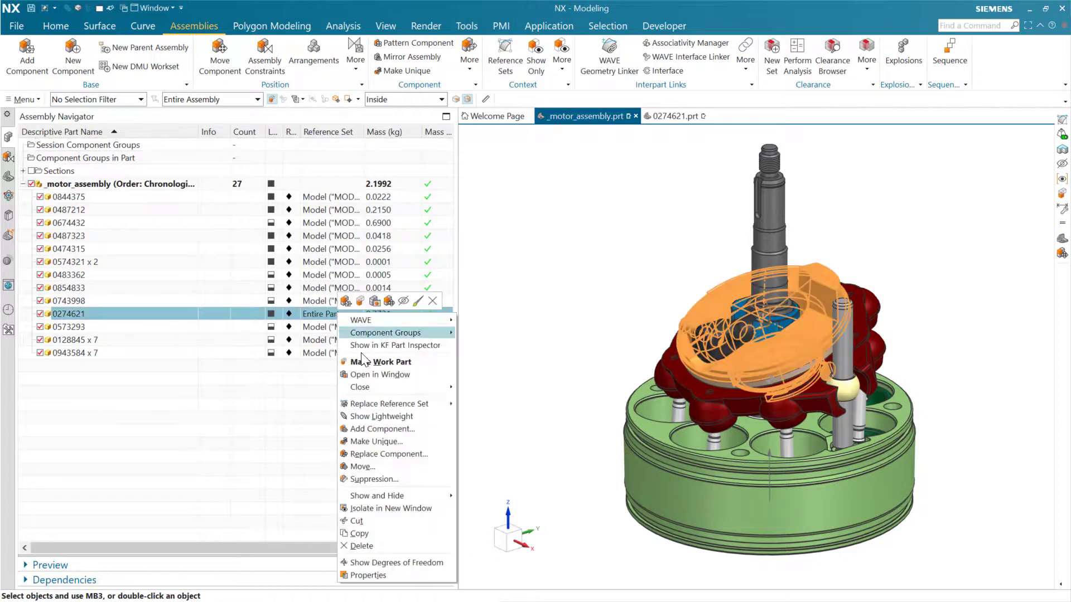
{"action": "mouse_move", "coordinate": [390, 404]}
{"action": "left_click", "coordinate": [484, 406]}
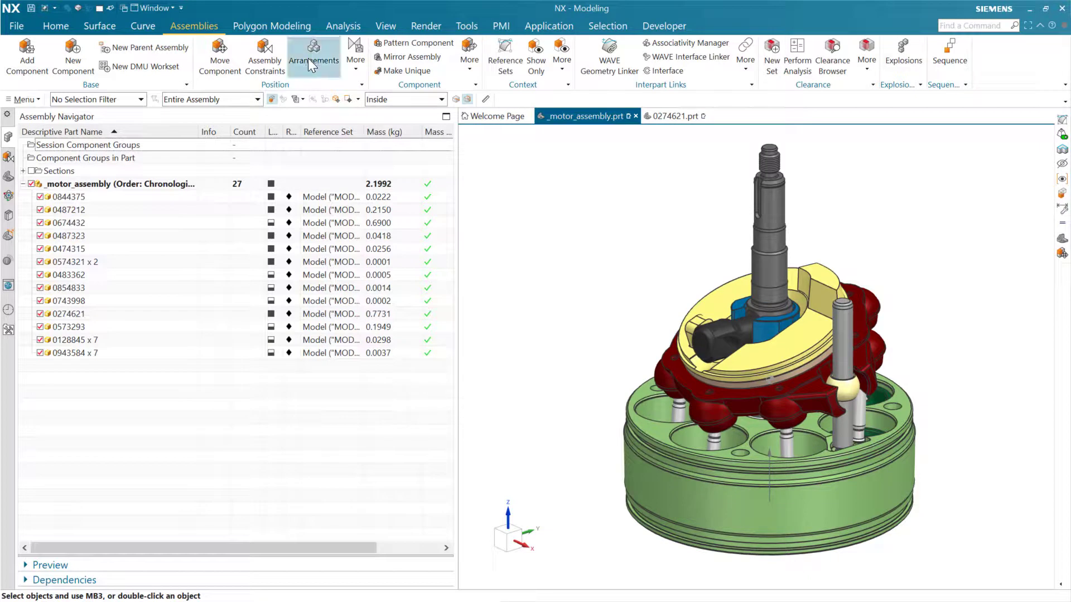
Show the mass properties panels and display the mass properties and configuration context of component 0274621.
{"action": "left_click", "coordinate": [342, 28]}
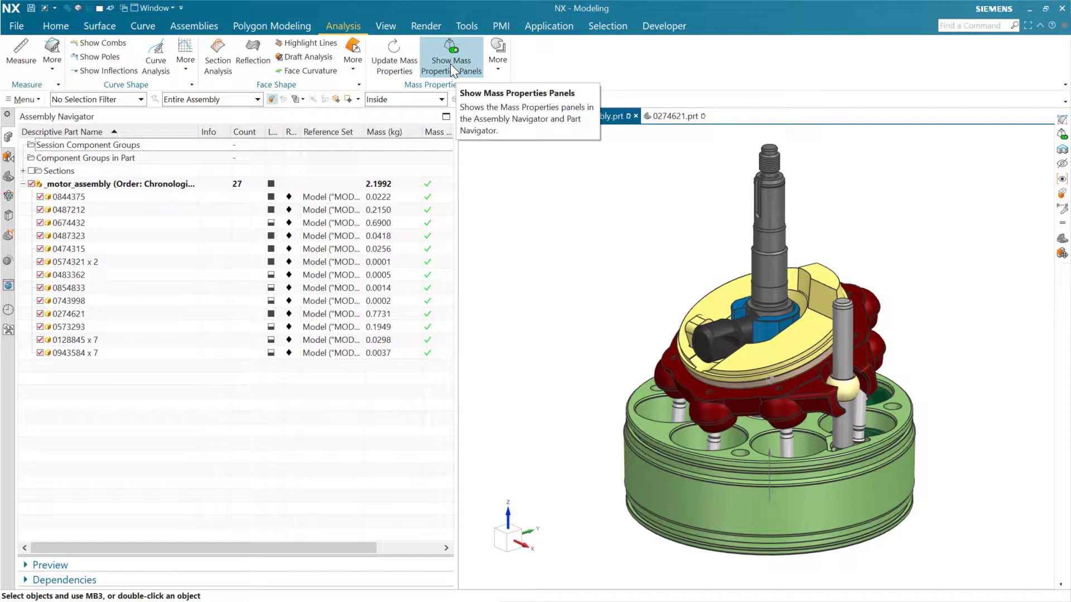
{"action": "left_click", "coordinate": [450, 63]}
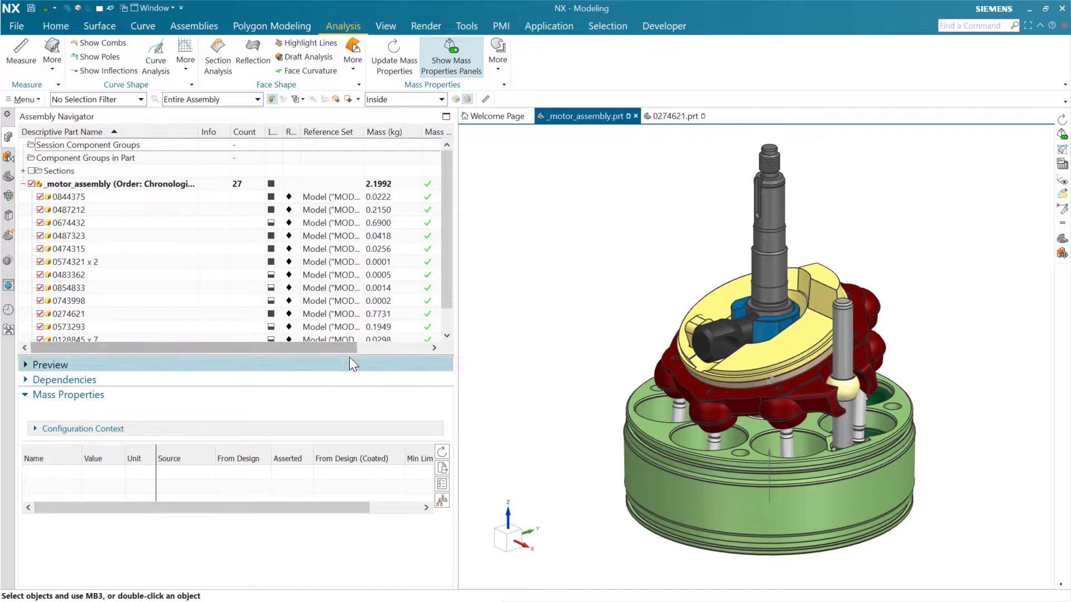
{"action": "left_click_drag", "start_coordinate": [363, 354], "coordinate": [375, 357]}
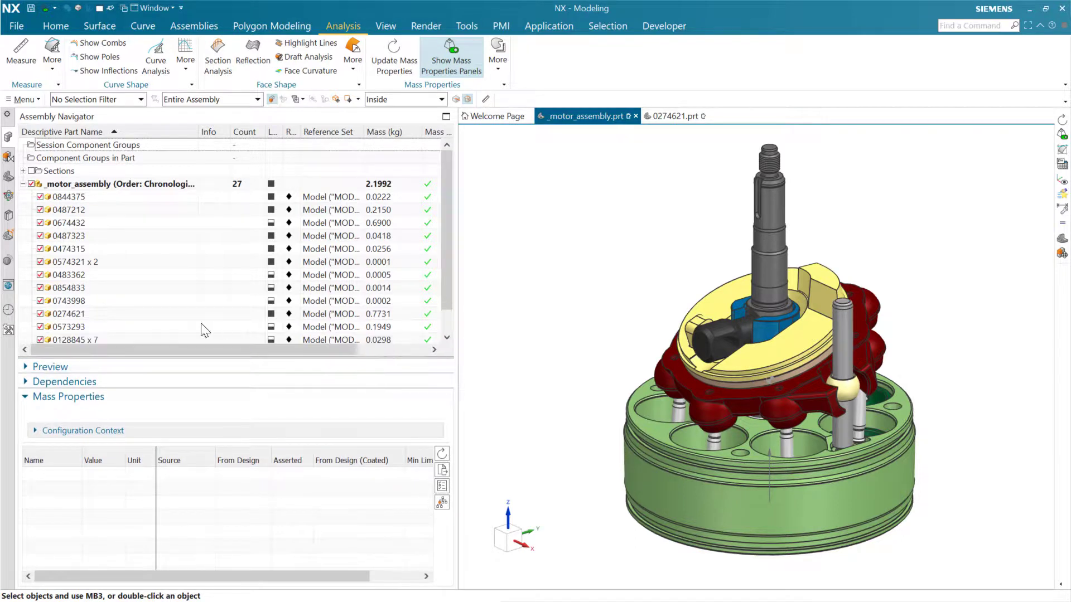
{"action": "left_click", "coordinate": [150, 313]}
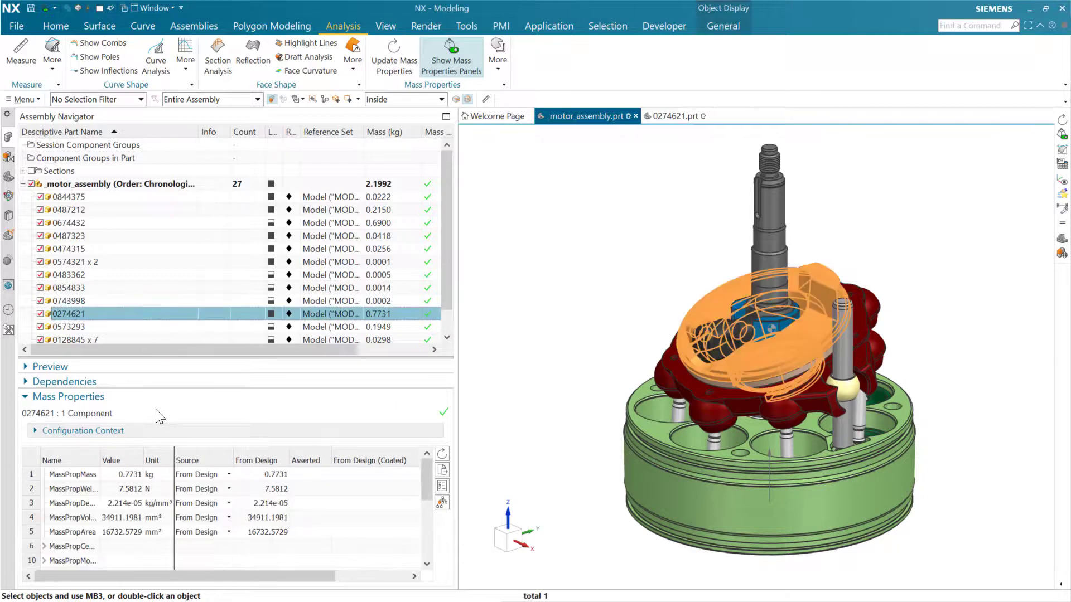
{"action": "left_click", "coordinate": [129, 432]}
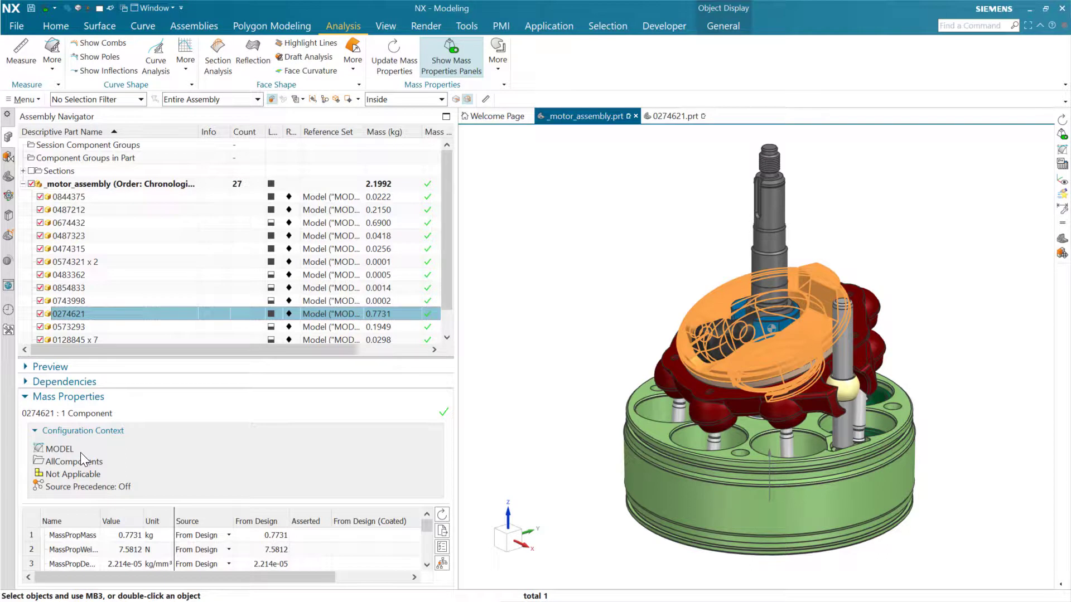
Open the customer defaults for Materials/Mass and find the miscellaneous setting Mass Properties Reference Set Precedence.
{"action": "left_click", "coordinate": [17, 26]}
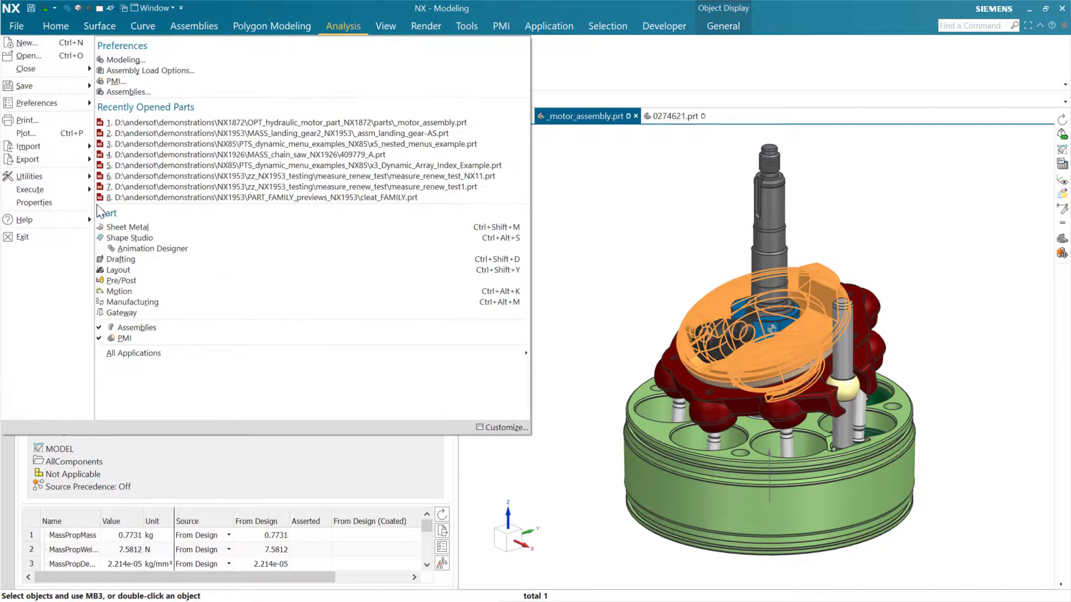
{"action": "mouse_move", "coordinate": [67, 178]}
{"action": "left_click", "coordinate": [176, 59]}
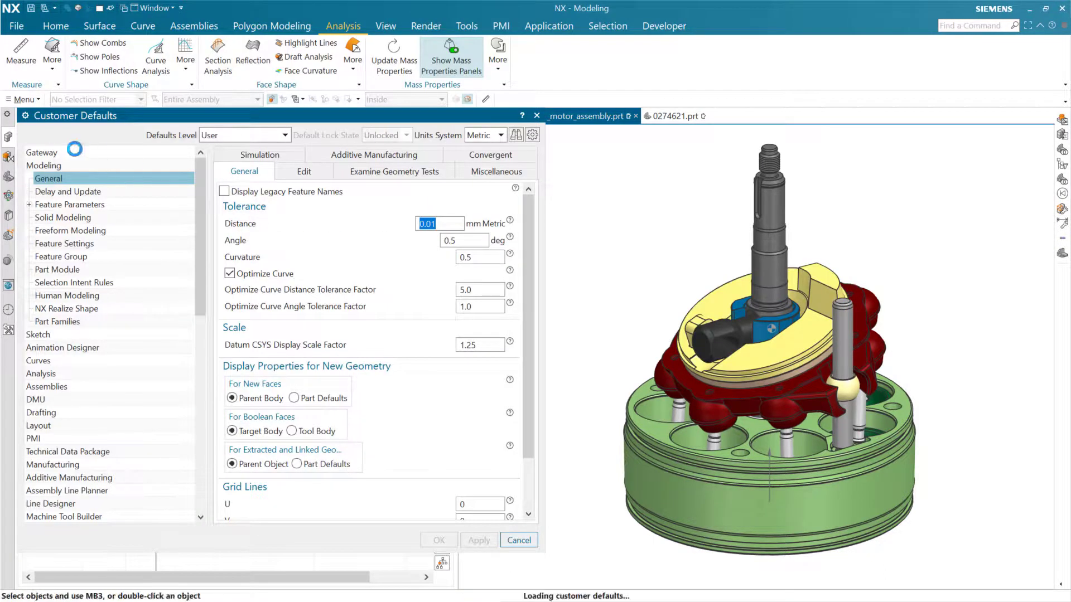
{"action": "left_click", "coordinate": [45, 152]}
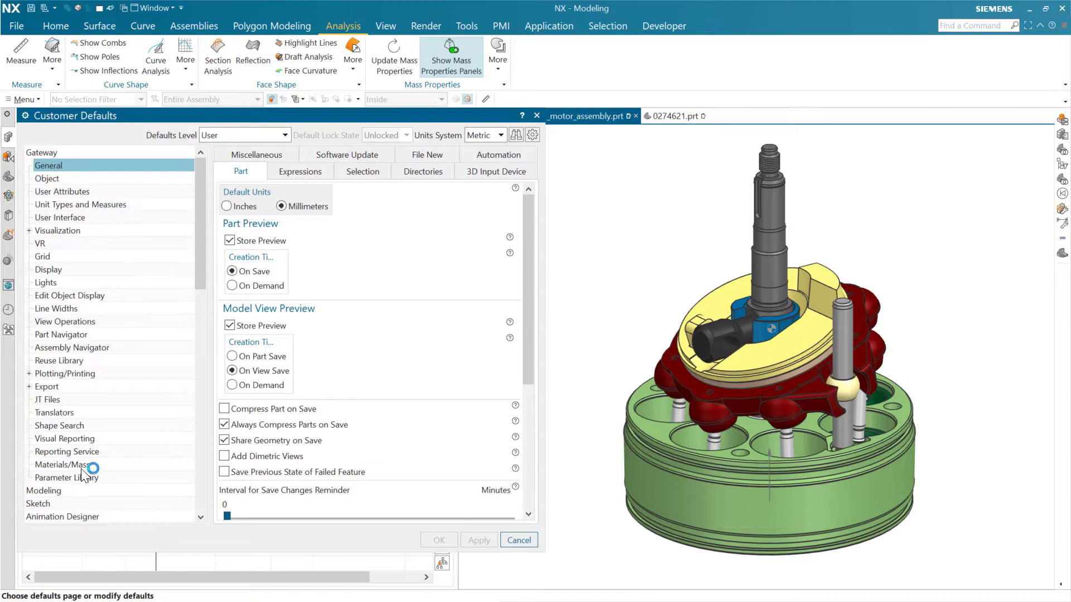
{"action": "left_click", "coordinate": [84, 465]}
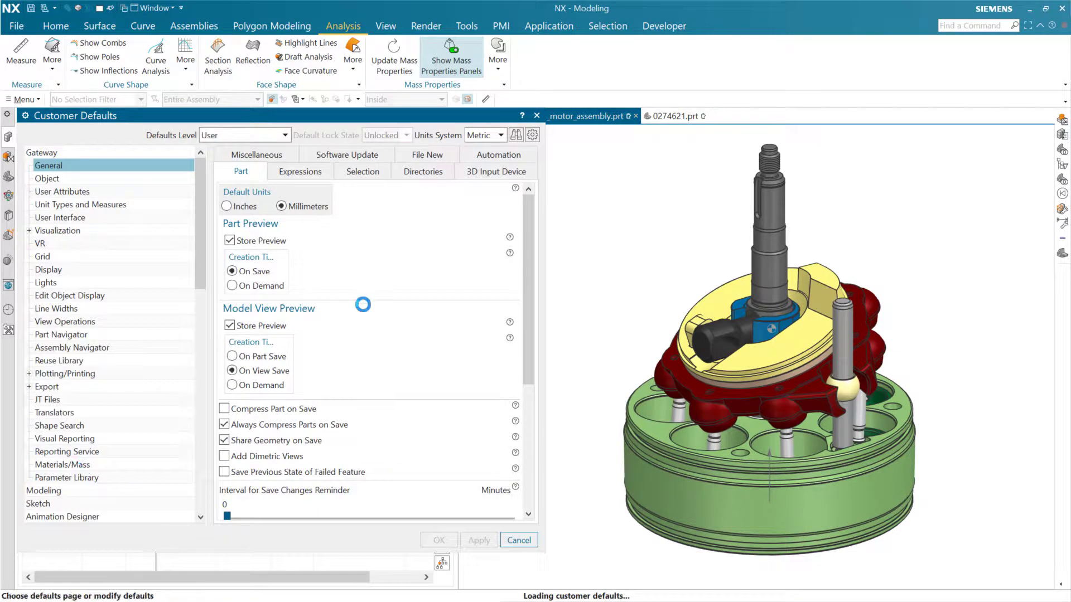
{"action": "left_click", "coordinate": [511, 158]}
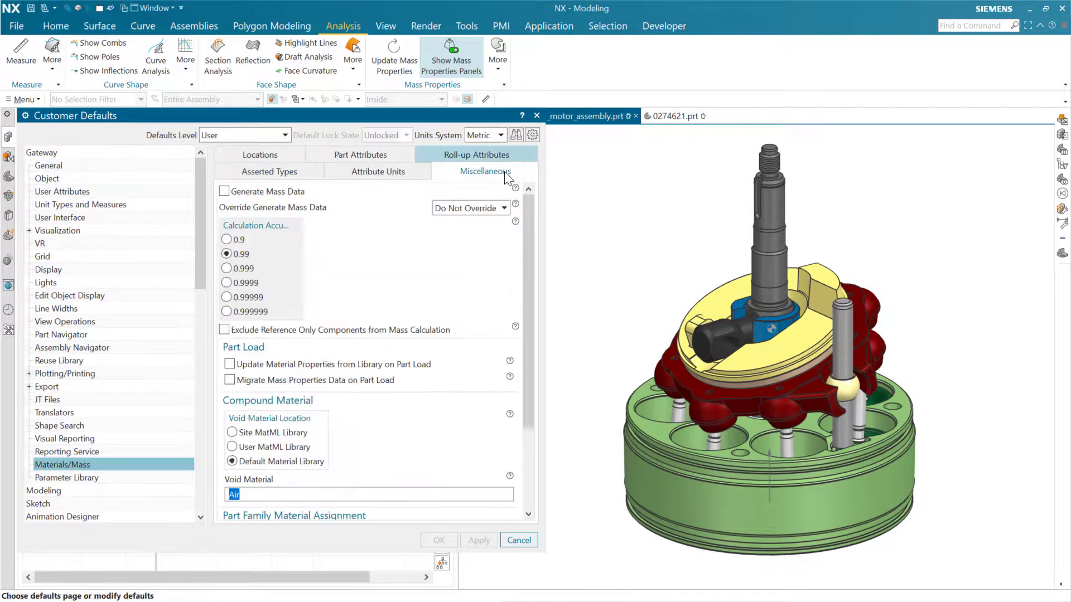
{"action": "scroll", "coordinate": [511, 508], "scroll_direction": "down", "scroll_amount": 5}
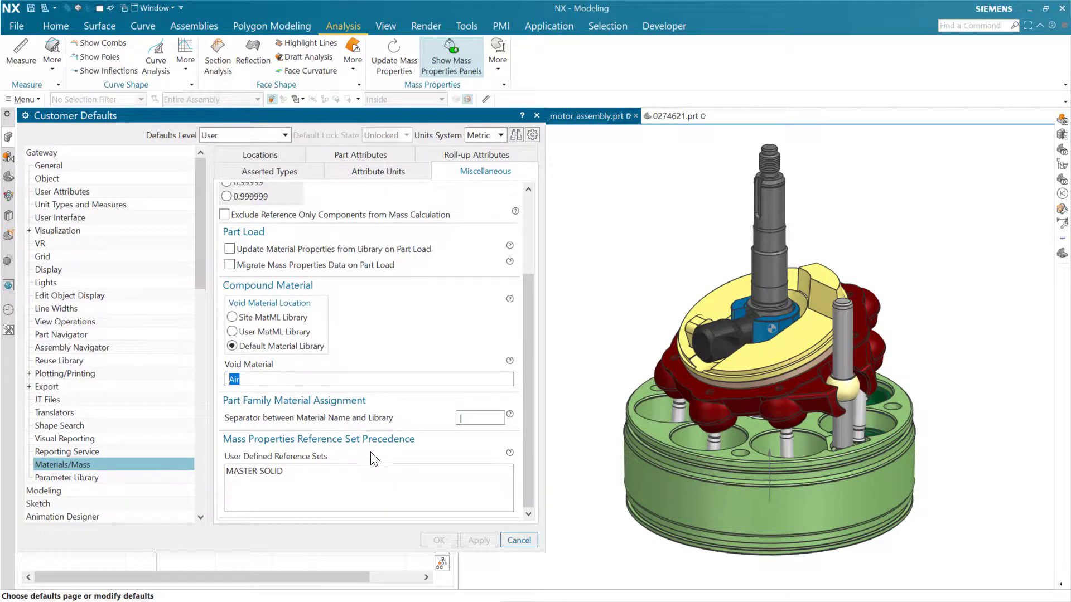
{"action": "left_click_drag", "start_coordinate": [412, 115], "coordinate": [396, 19]}
{"action": "mouse_move", "coordinate": [494, 357]}
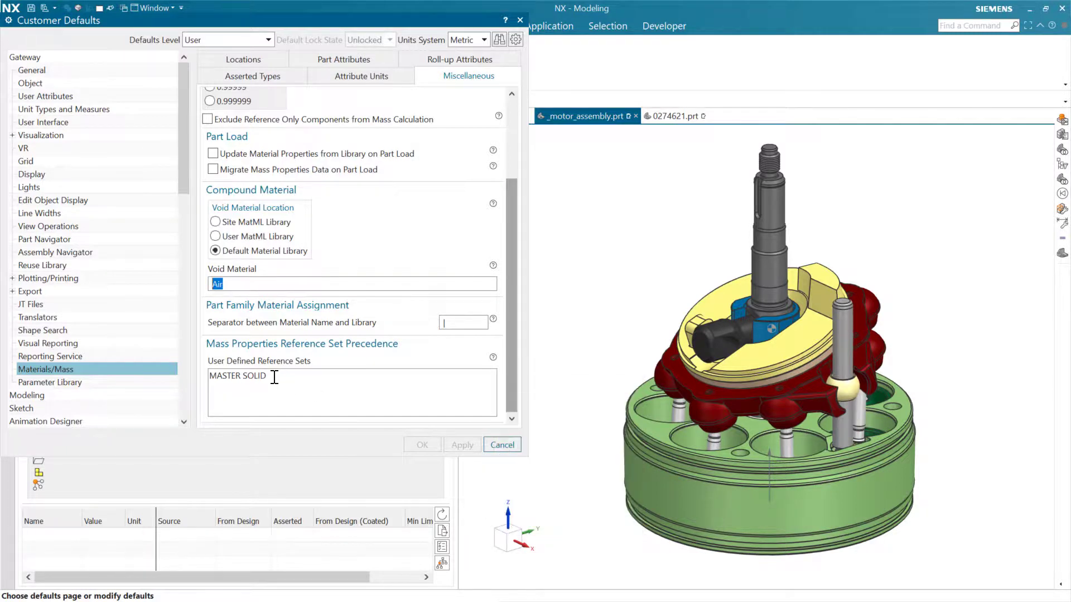
Examine the MASTER SOLID entry and the help for User Defined Reference Sets, leaving the customer defaults without changes.
{"action": "left_click_drag", "start_coordinate": [274, 377], "coordinate": [198, 384]}
{"action": "left_click", "coordinate": [282, 375]}
{"action": "left_click_drag", "start_coordinate": [270, 378], "coordinate": [209, 383]}
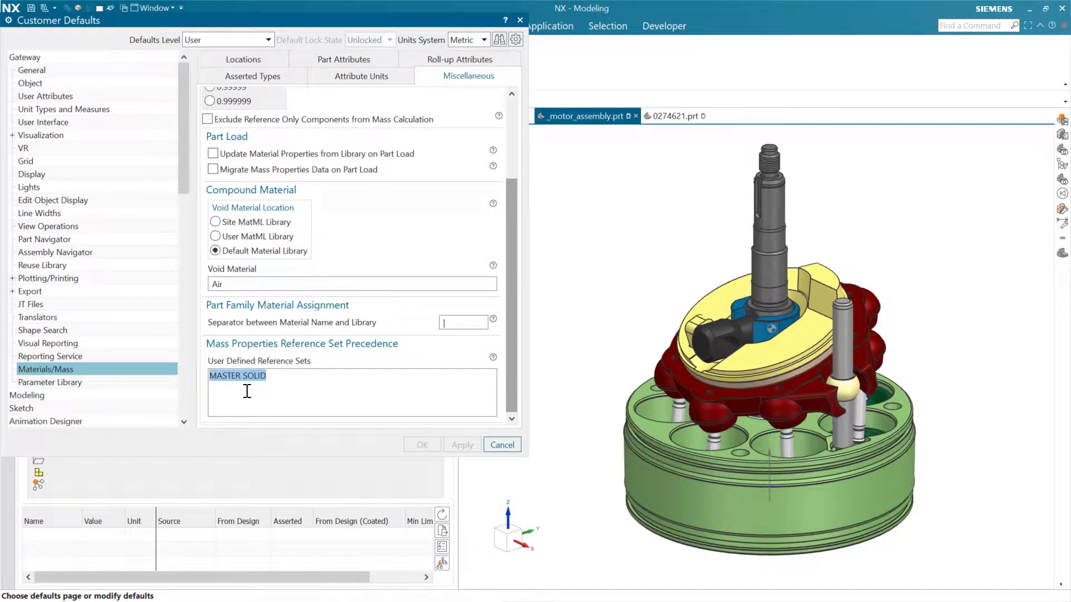
{"action": "left_click_drag", "start_coordinate": [272, 377], "coordinate": [206, 388]}
{"action": "left_click", "coordinate": [275, 378]}
{"action": "mouse_move", "coordinate": [494, 357]}
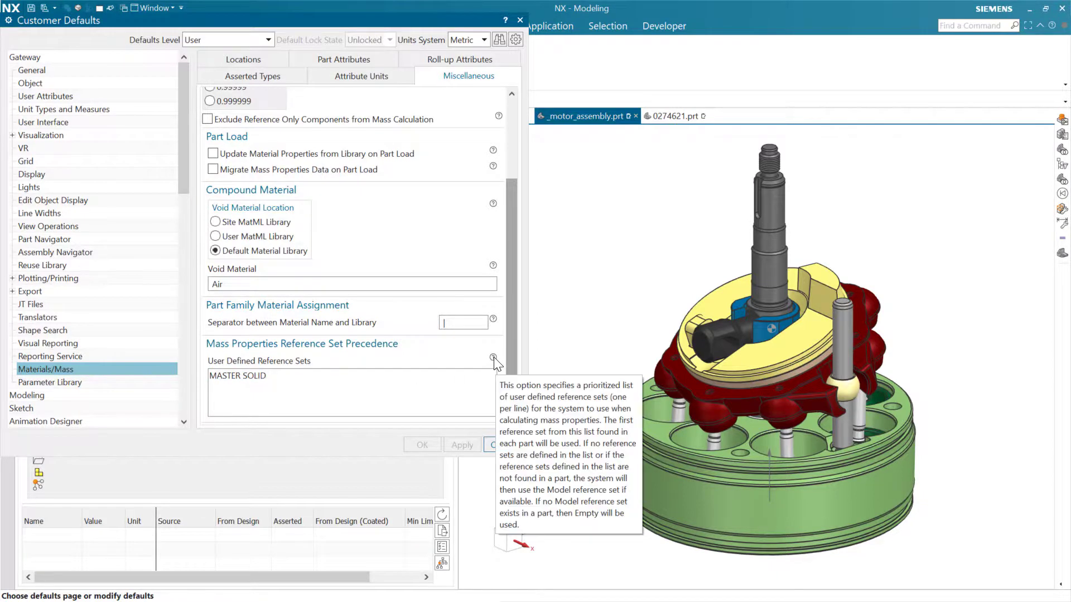
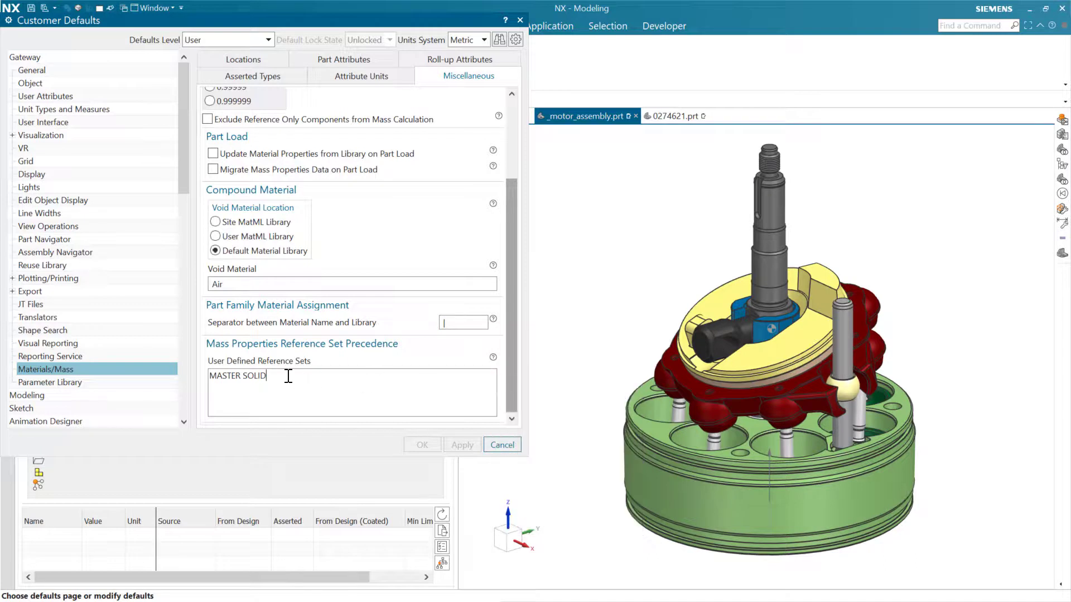
{"action": "left_click_drag", "start_coordinate": [285, 376], "coordinate": [184, 385]}
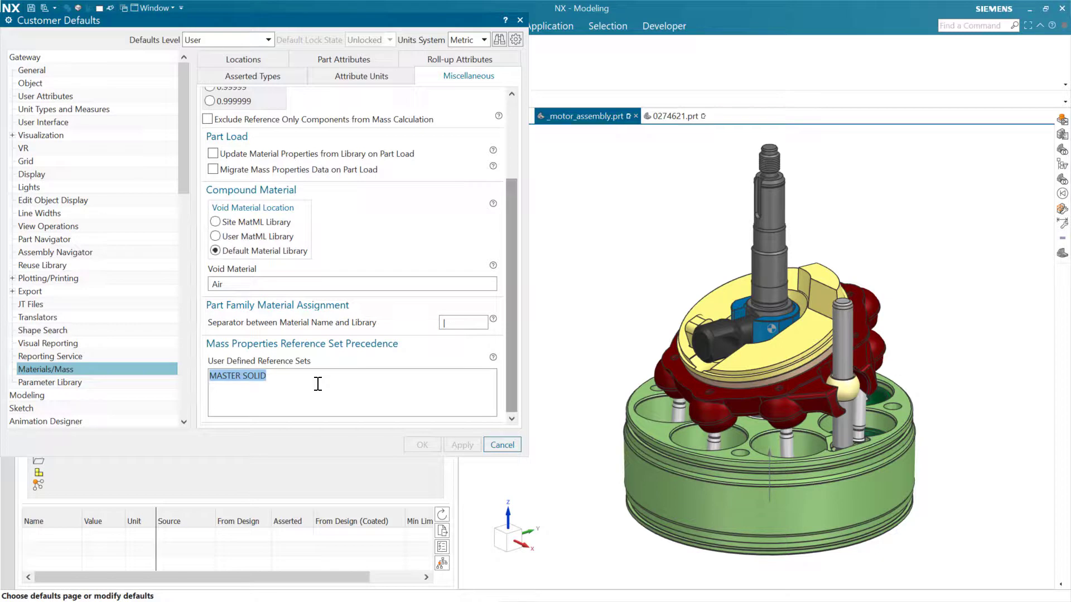
{"action": "left_click", "coordinate": [504, 444]}
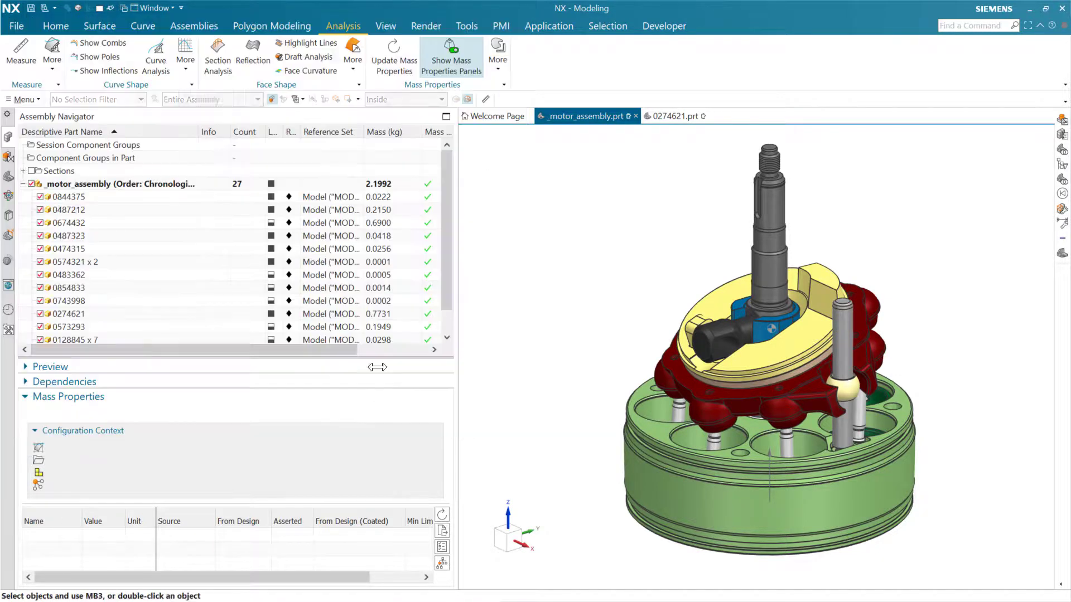
Create a new reference set named MASTER SOLID in part 0274621.
{"action": "left_click", "coordinate": [676, 115]}
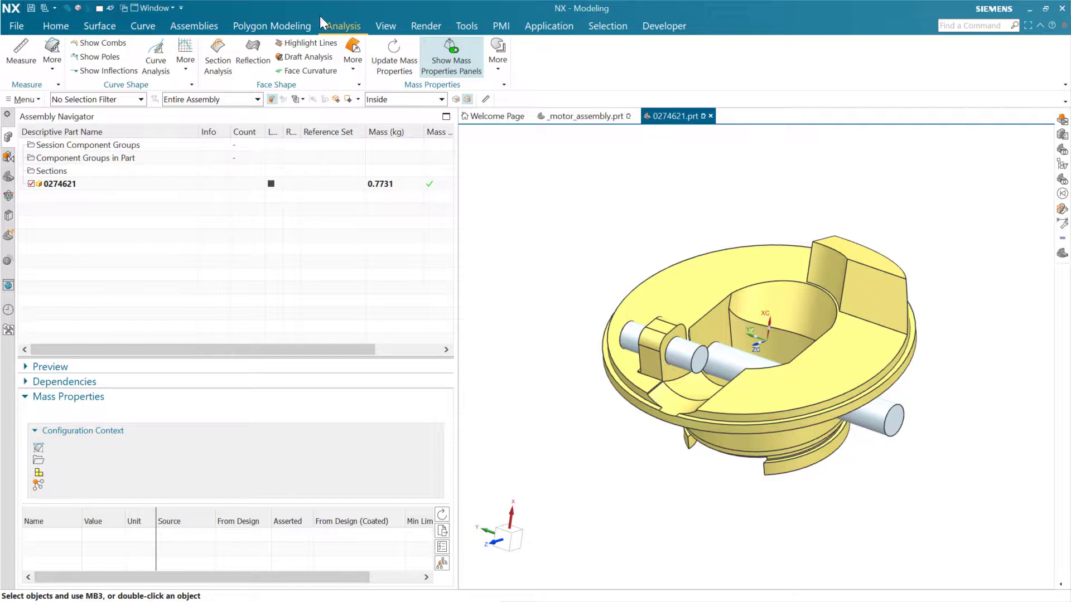
{"action": "left_click", "coordinate": [192, 26]}
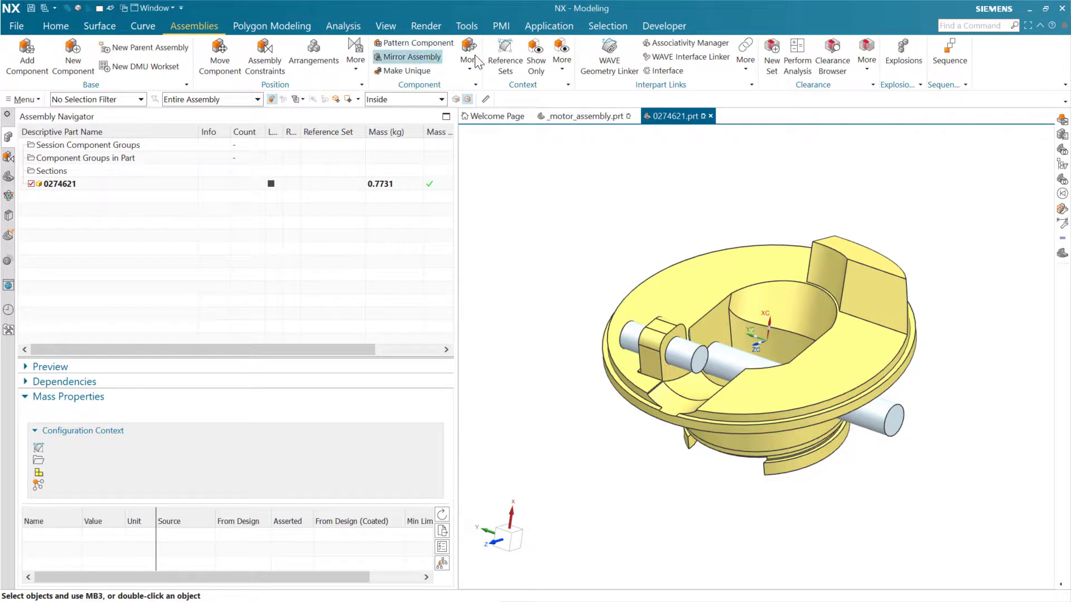
{"action": "left_click", "coordinate": [505, 56]}
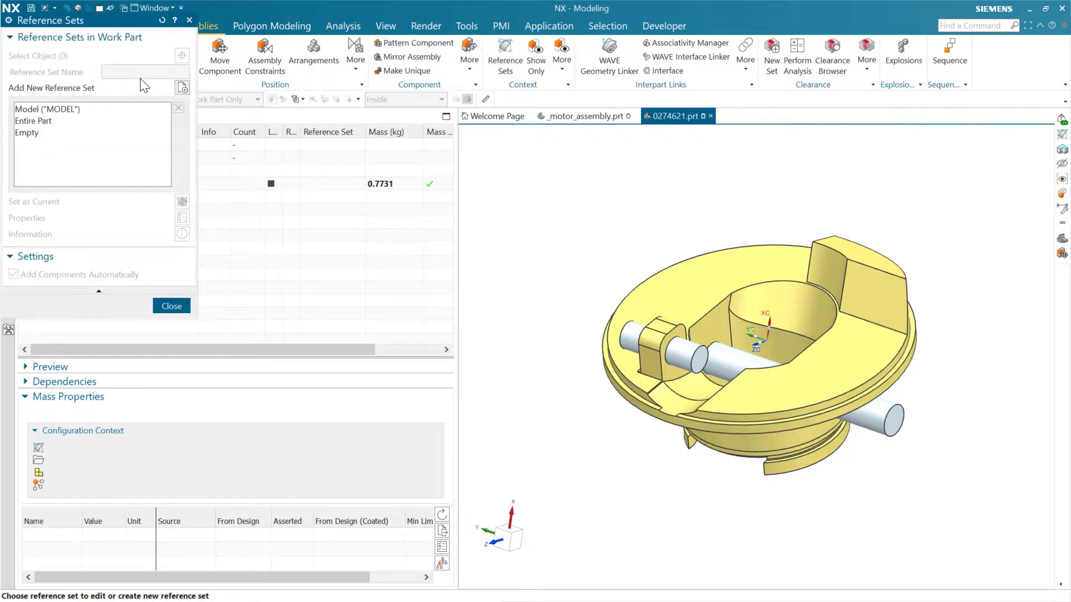
{"action": "left_click", "coordinate": [181, 88]}
{"action": "type", "text": "MAS"}
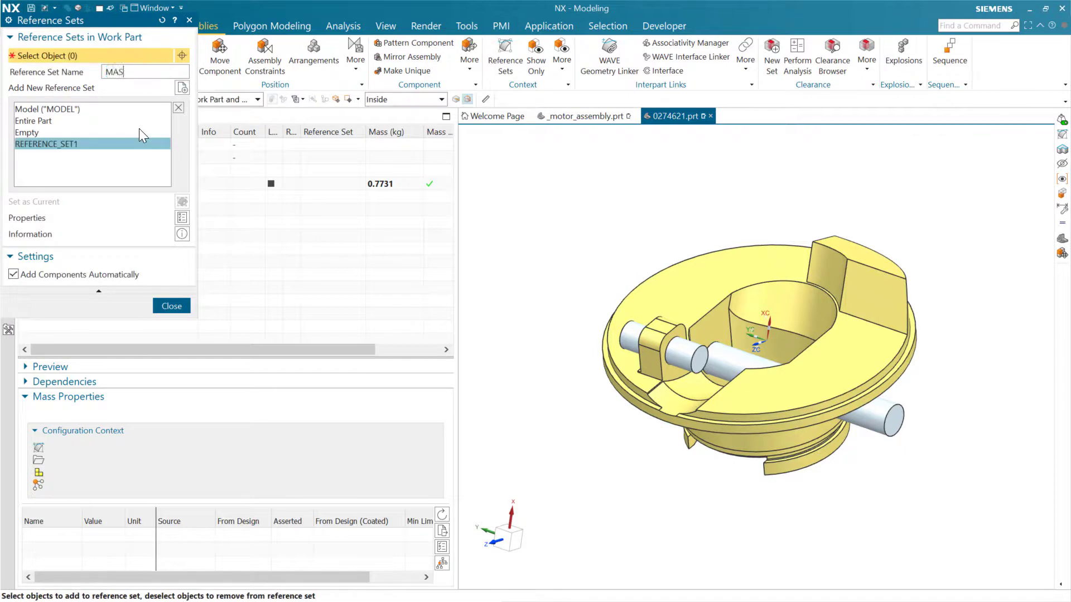
{"action": "type", "text": "TER SOLID"}
{"action": "key", "text": "Return"}
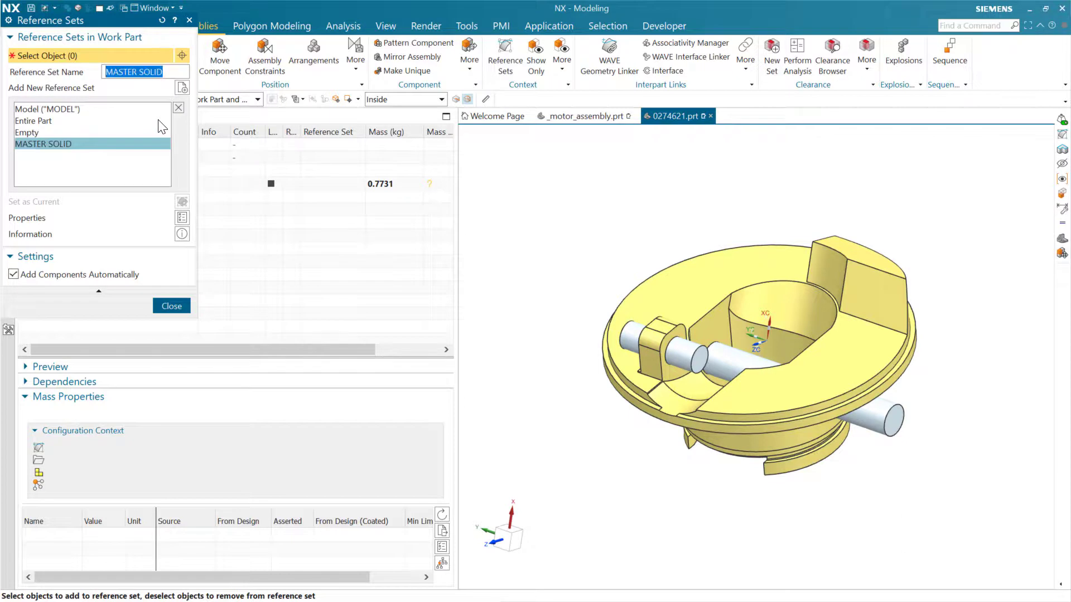
Add the yellow main body and the cylinder crossing beneath its central opening to the MASTER SOLID reference set.
{"action": "left_click", "coordinate": [708, 291]}
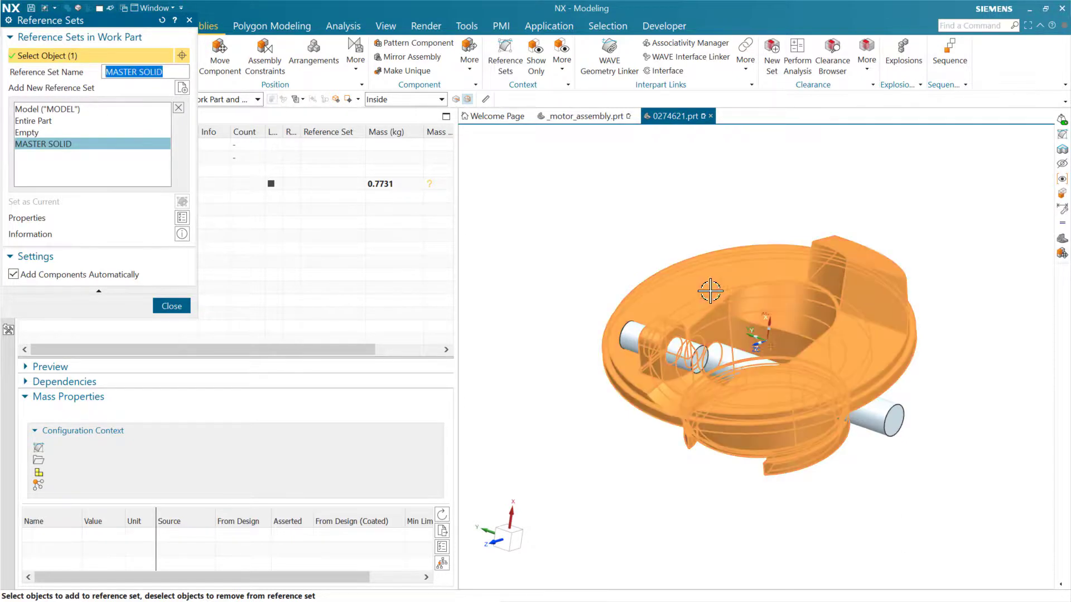
{"action": "left_click", "coordinate": [724, 363]}
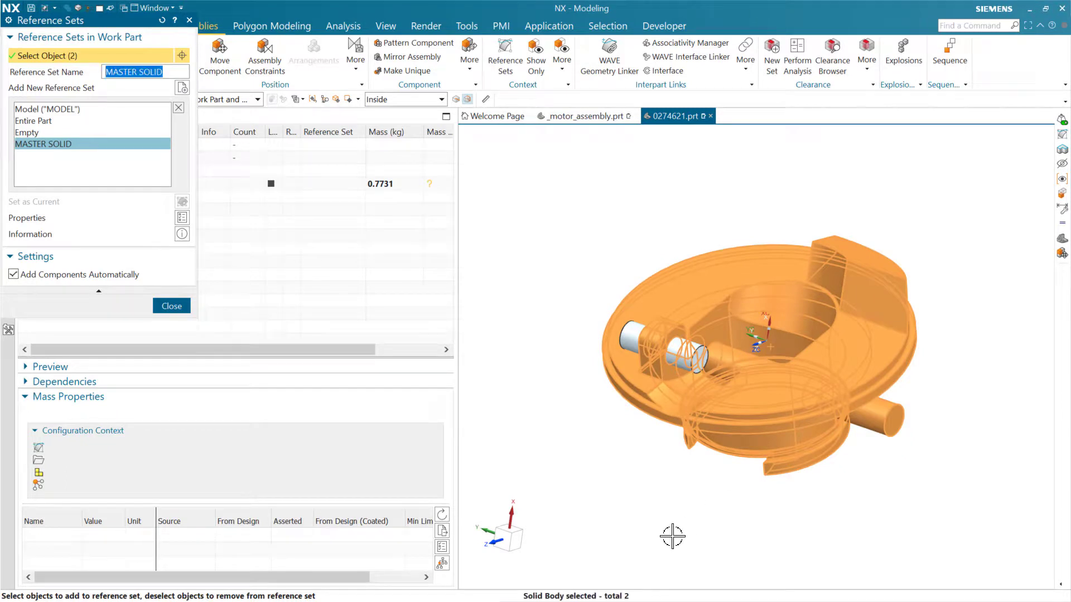
{"action": "left_click", "coordinate": [172, 306]}
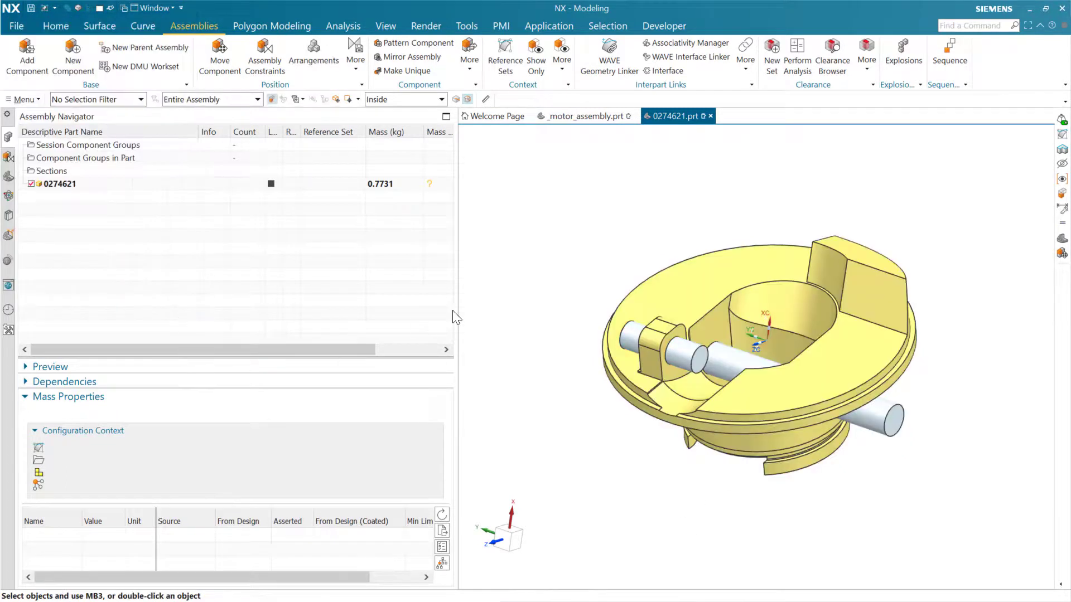
Check part 0274621's reference set list and mass status, and update its mass properties.
{"action": "left_click", "coordinate": [505, 57]}
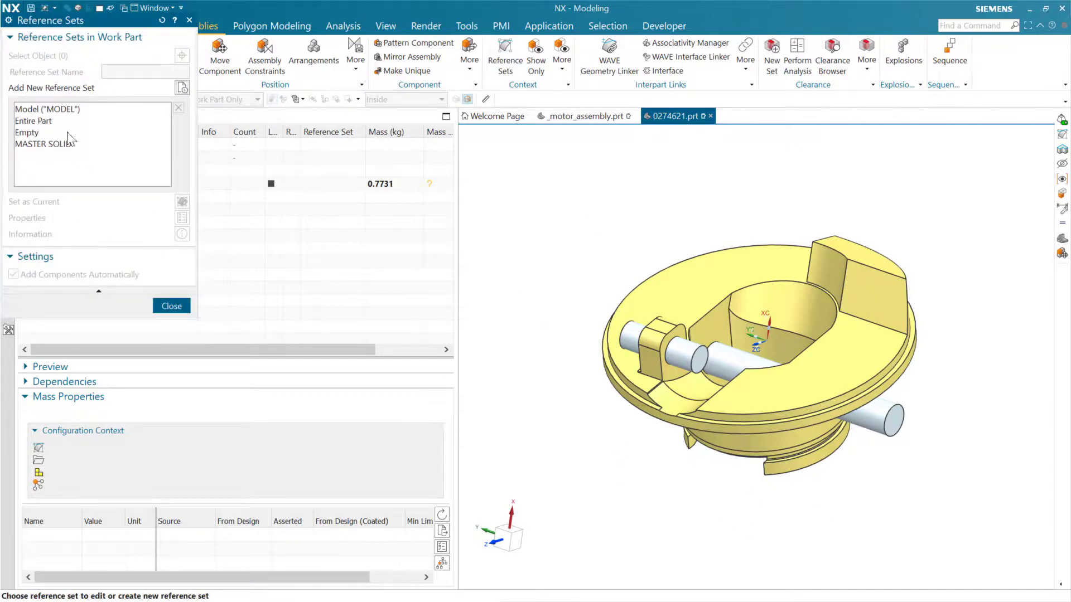
{"action": "left_click", "coordinate": [172, 306]}
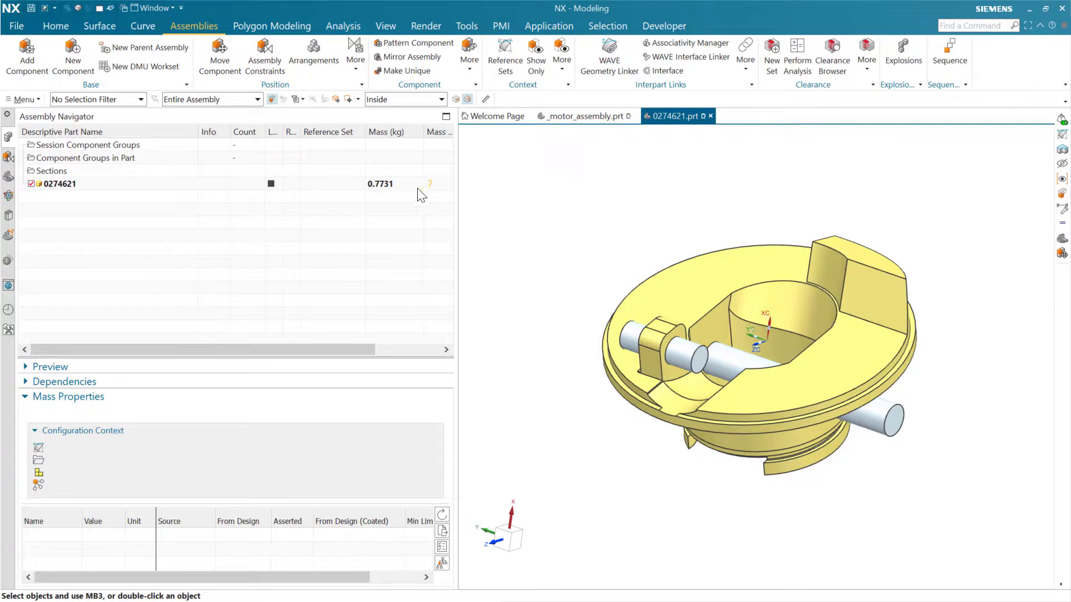
{"action": "mouse_move", "coordinate": [432, 190]}
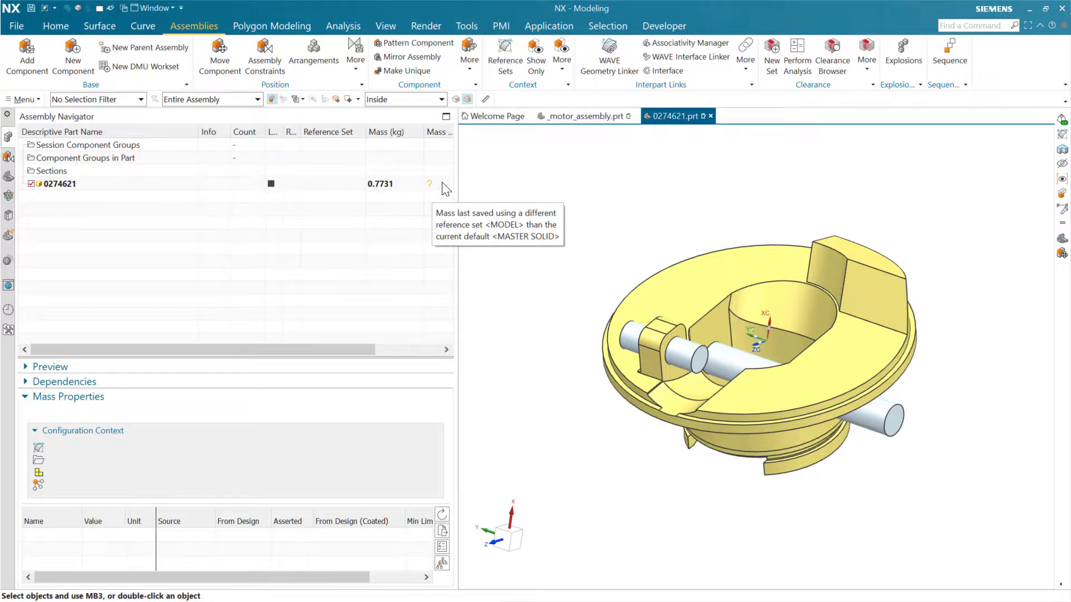
{"action": "left_click", "coordinate": [441, 514]}
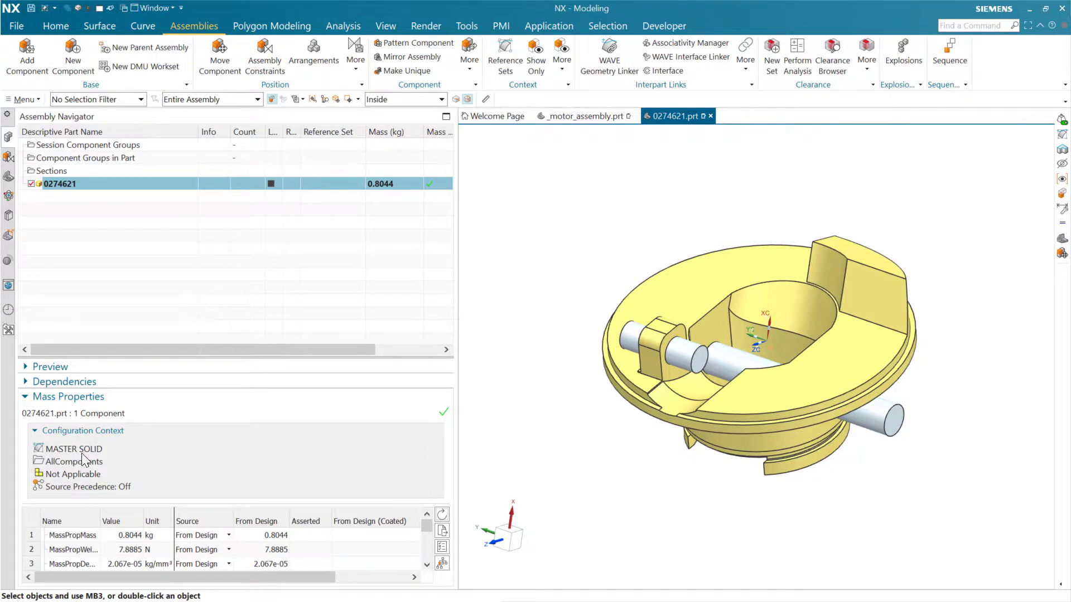
In the motor assembly, compare the mass properties and configuration context of component 0274621 with those of its neighbouring components.
{"action": "left_click", "coordinate": [582, 116]}
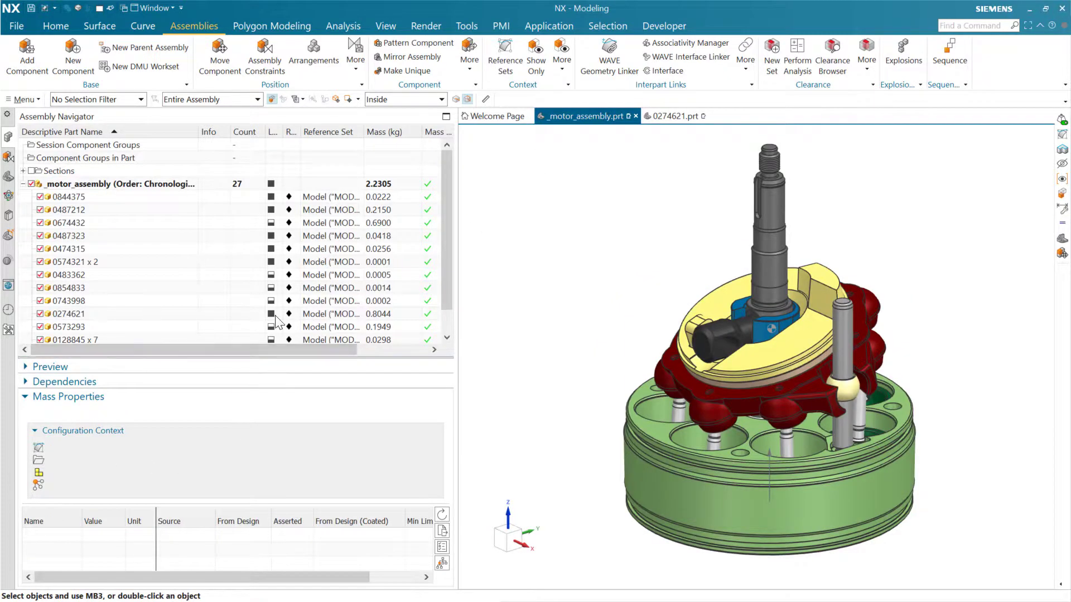
{"action": "left_click", "coordinate": [397, 313]}
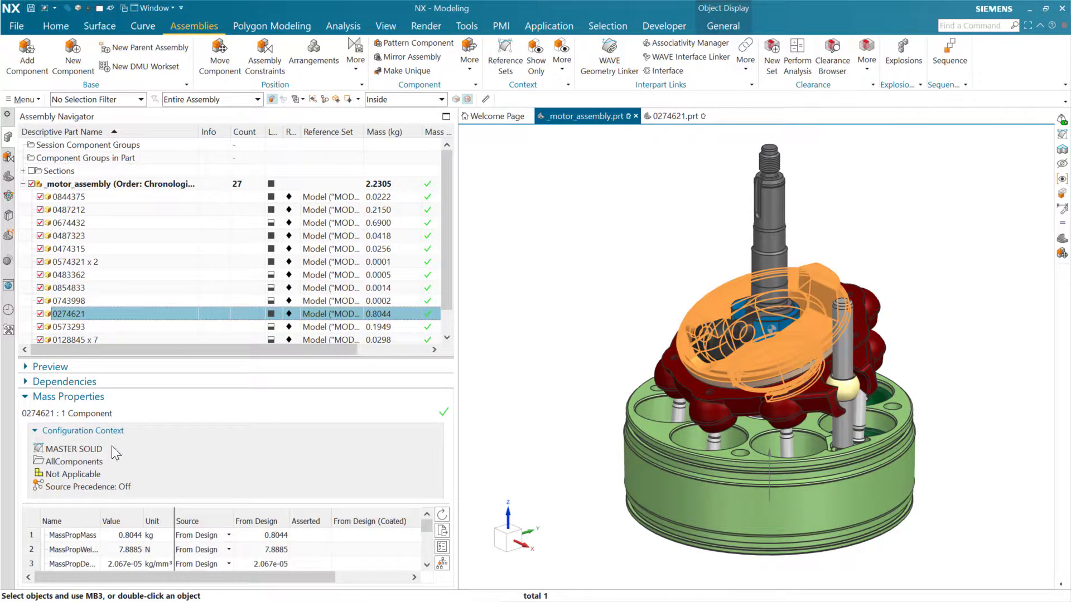
{"action": "left_click", "coordinate": [125, 301]}
{"action": "left_click", "coordinate": [111, 275]}
{"action": "left_click", "coordinate": [115, 261]}
{"action": "left_click", "coordinate": [116, 237]}
{"action": "left_click", "coordinate": [107, 277]}
{"action": "left_click", "coordinate": [106, 288]}
{"action": "left_click", "coordinate": [106, 314]}
Review which bodies belong to the MASTER SOLID reference set in part 0274621, leaving the set without changes.
{"action": "left_click", "coordinate": [672, 116]}
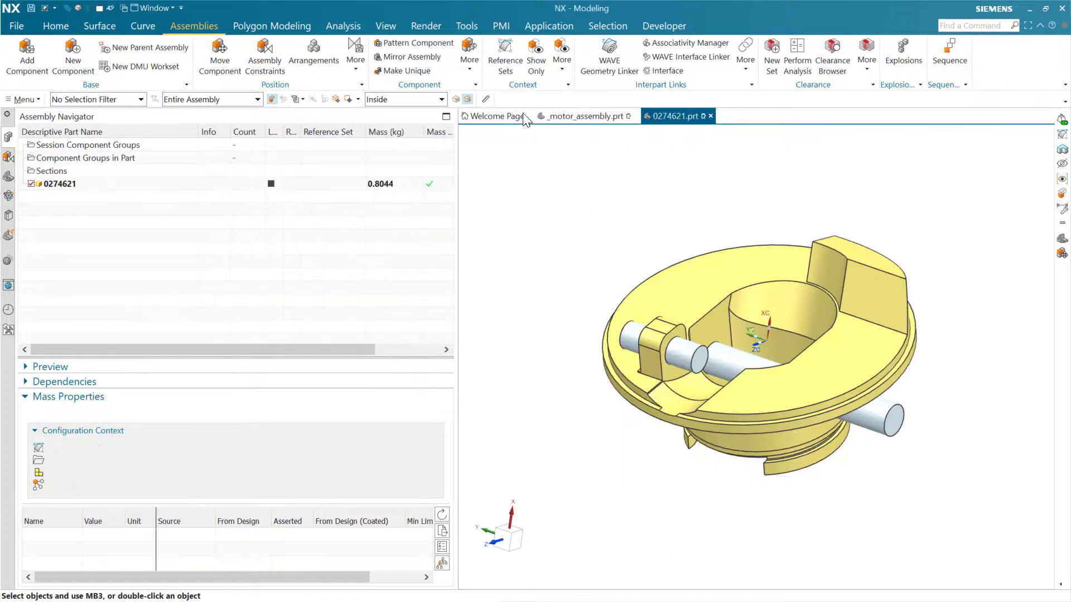
{"action": "left_click", "coordinate": [505, 61]}
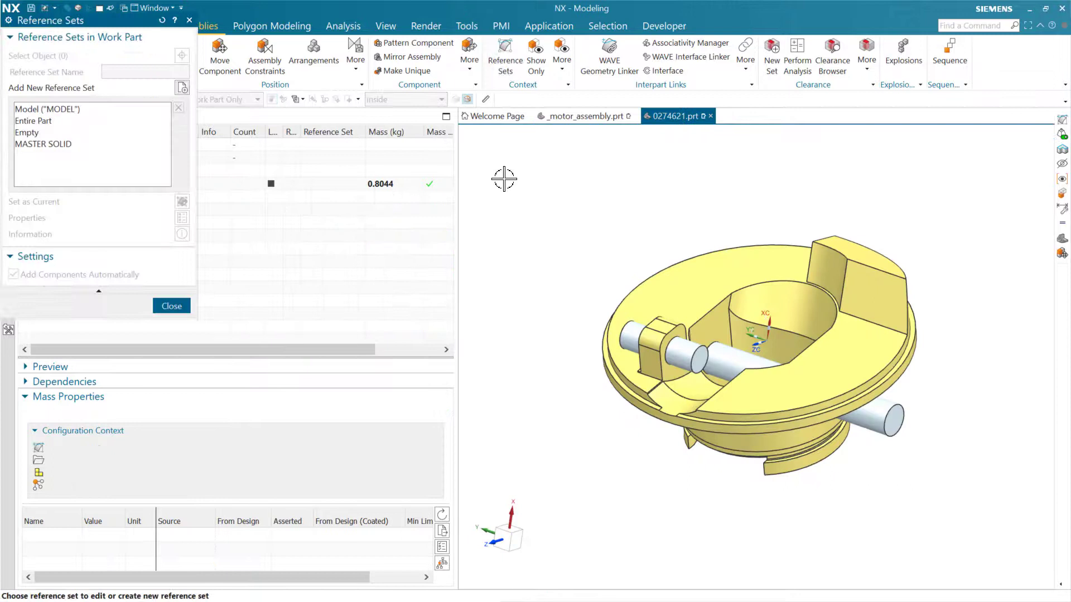
{"action": "left_click", "coordinate": [69, 144]}
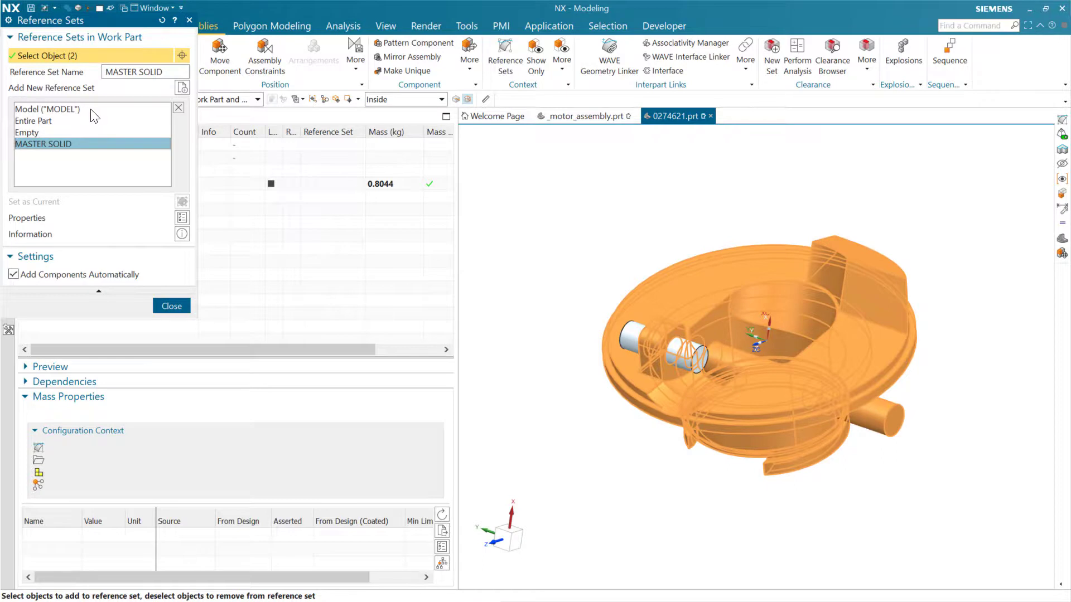
{"action": "left_click", "coordinate": [175, 305]}
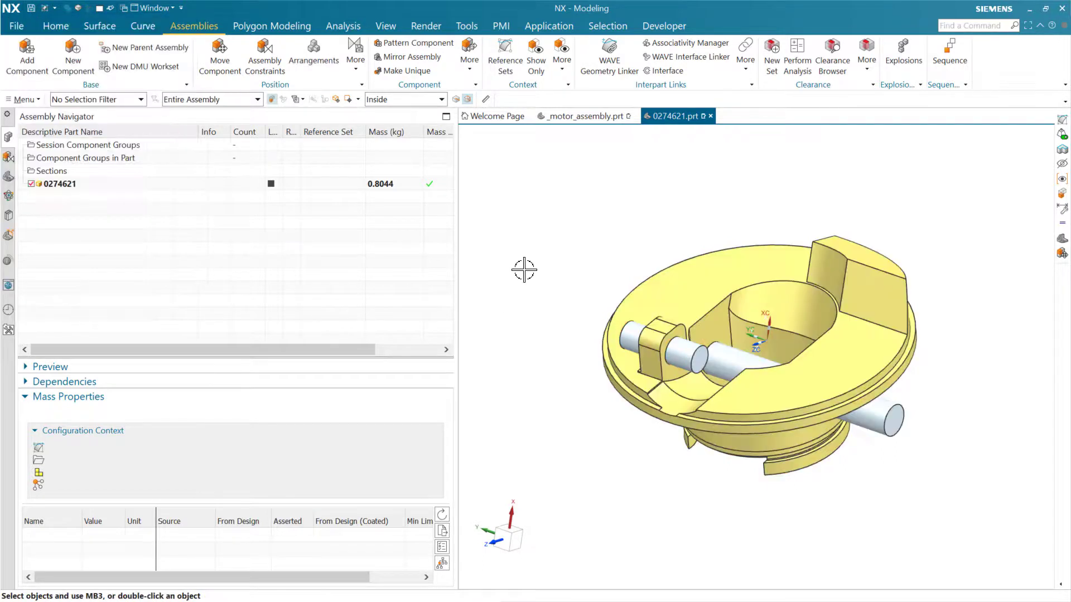
Switch component 0274621 to the Empty reference set in the motor assembly and try to show the component.
{"action": "left_click", "coordinate": [592, 117]}
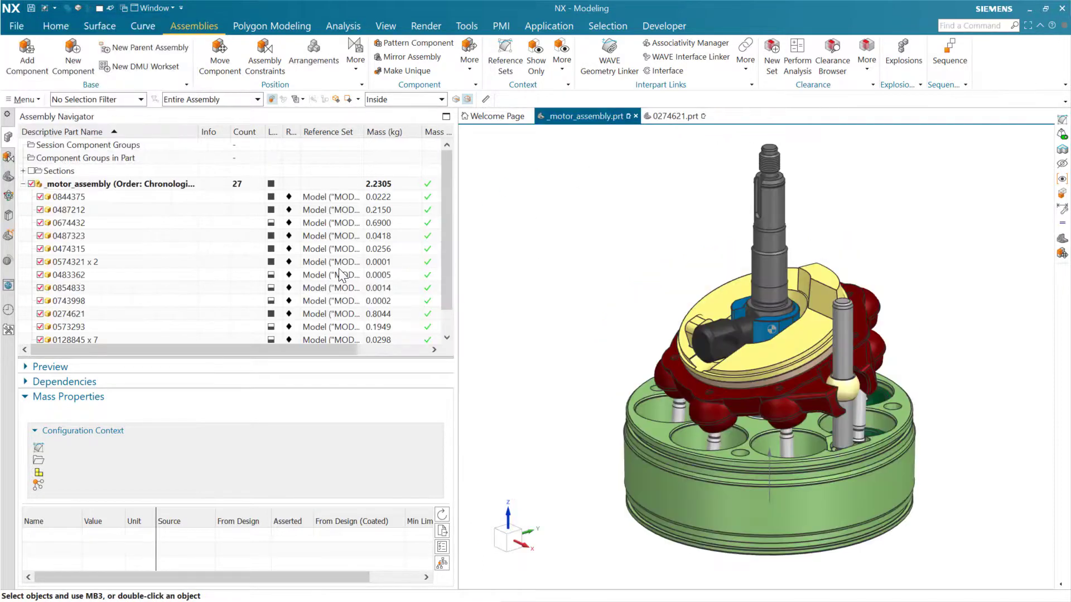
{"action": "left_click", "coordinate": [146, 315]}
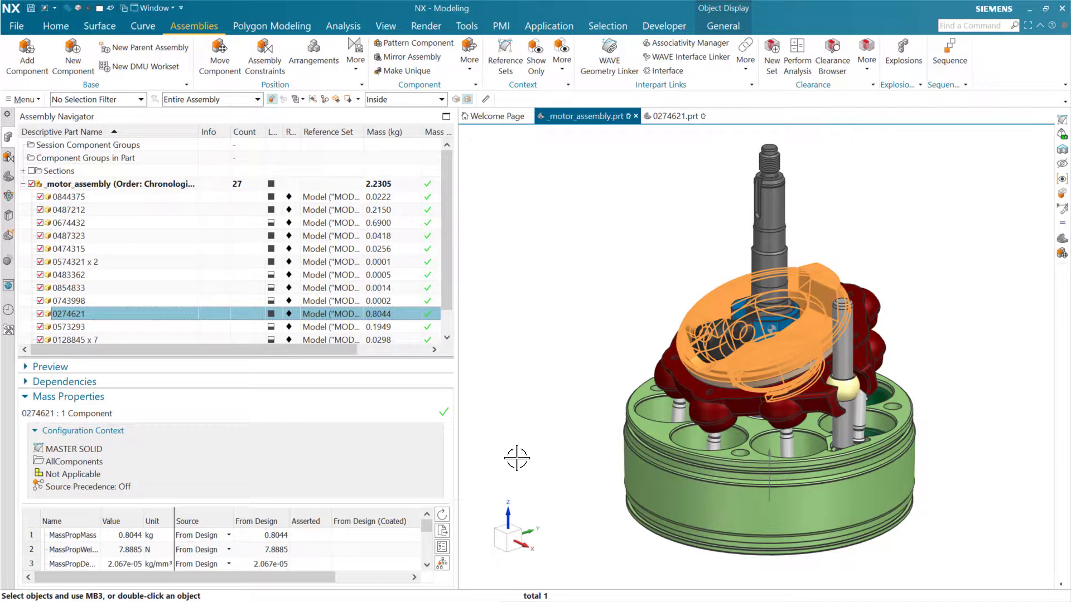
{"action": "right_click", "coordinate": [320, 312]}
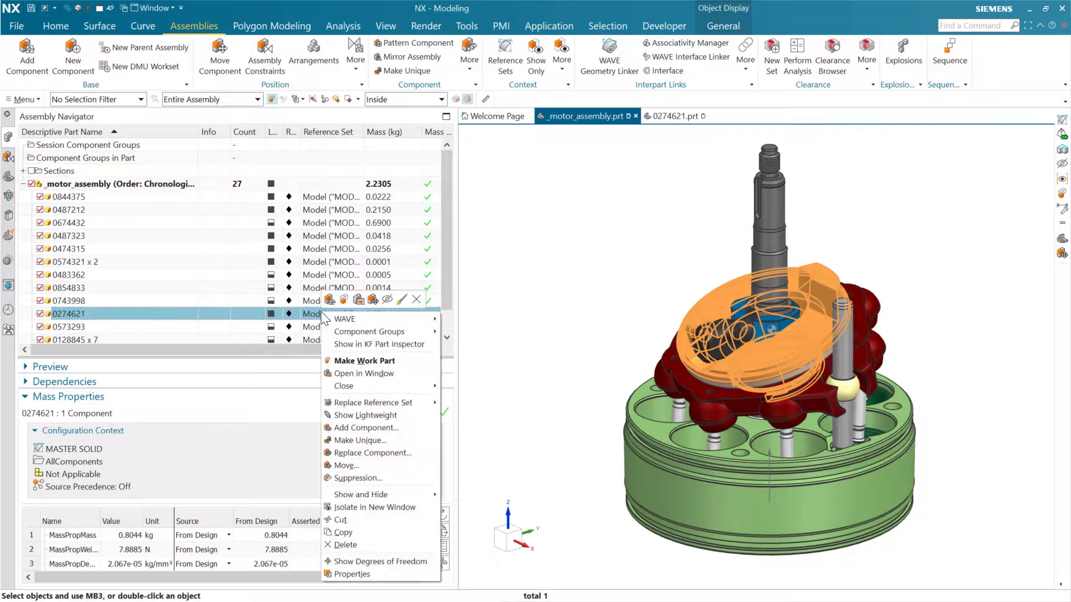
{"action": "mouse_move", "coordinate": [390, 399]}
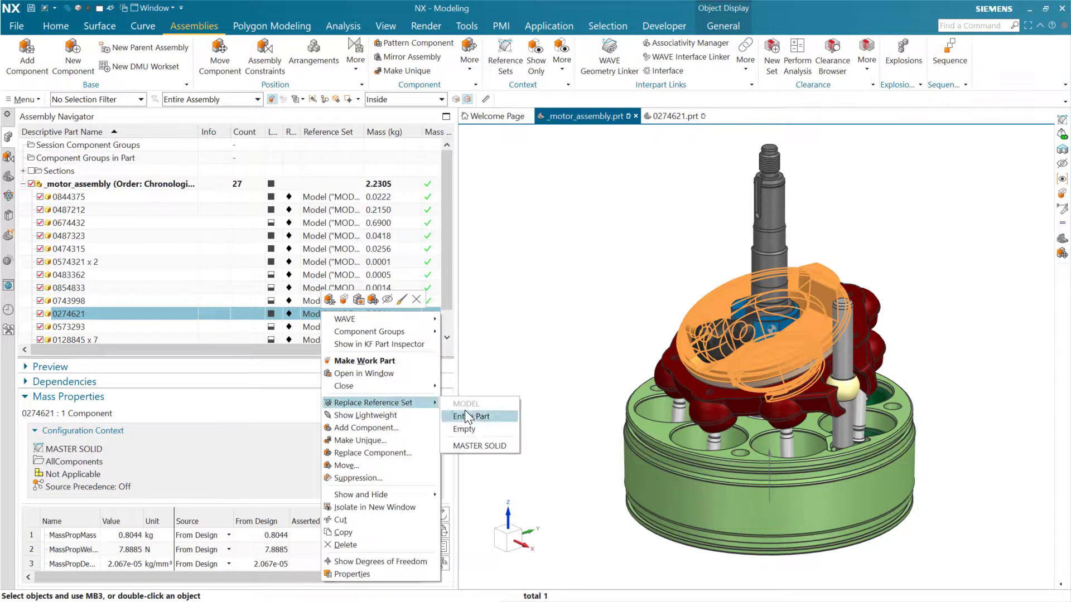
{"action": "left_click", "coordinate": [471, 430]}
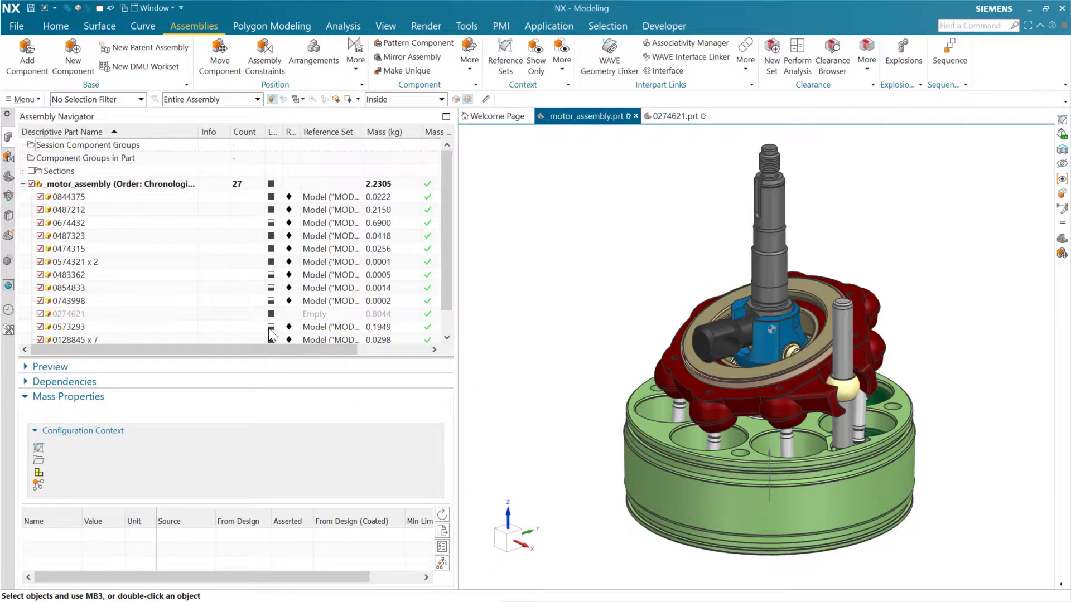
{"action": "left_click", "coordinate": [39, 314]}
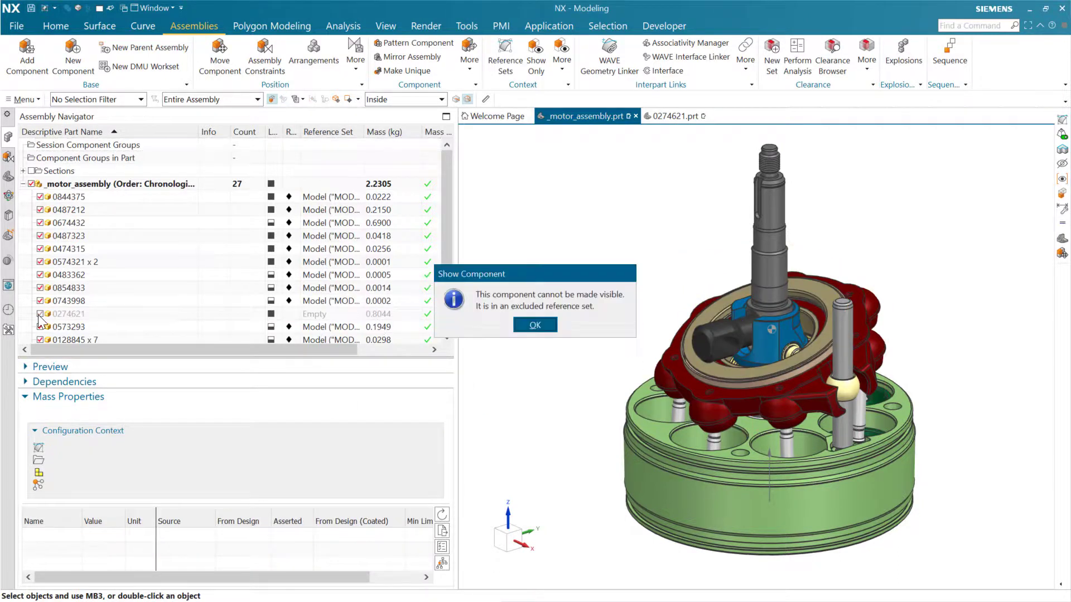
{"action": "left_click", "coordinate": [533, 327]}
Hide components 0854833 and 0743998, and show both again.
{"action": "left_click", "coordinate": [41, 289]}
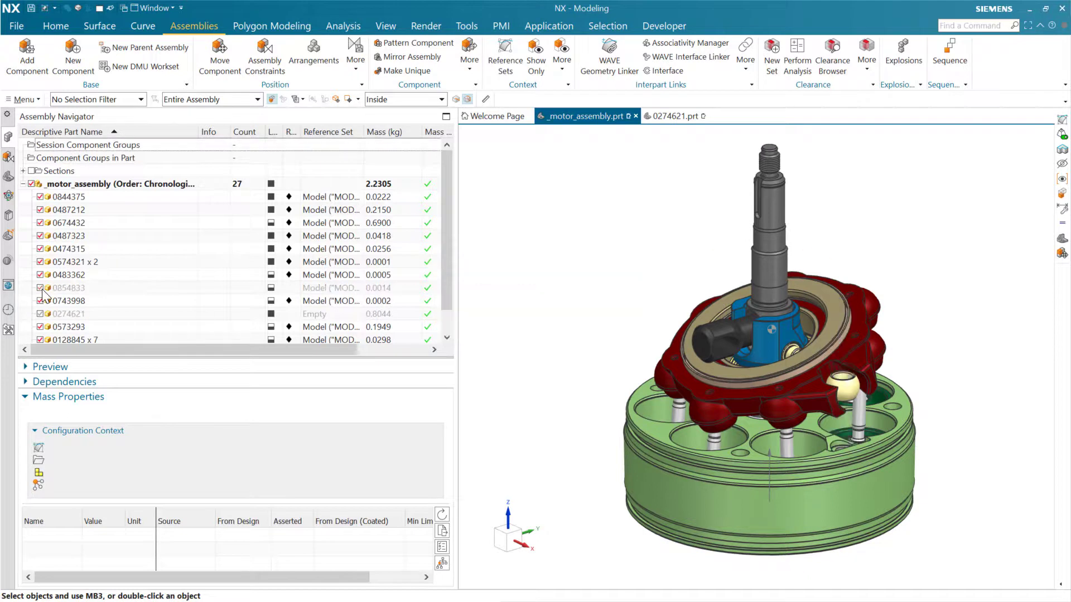
{"action": "left_click", "coordinate": [40, 301]}
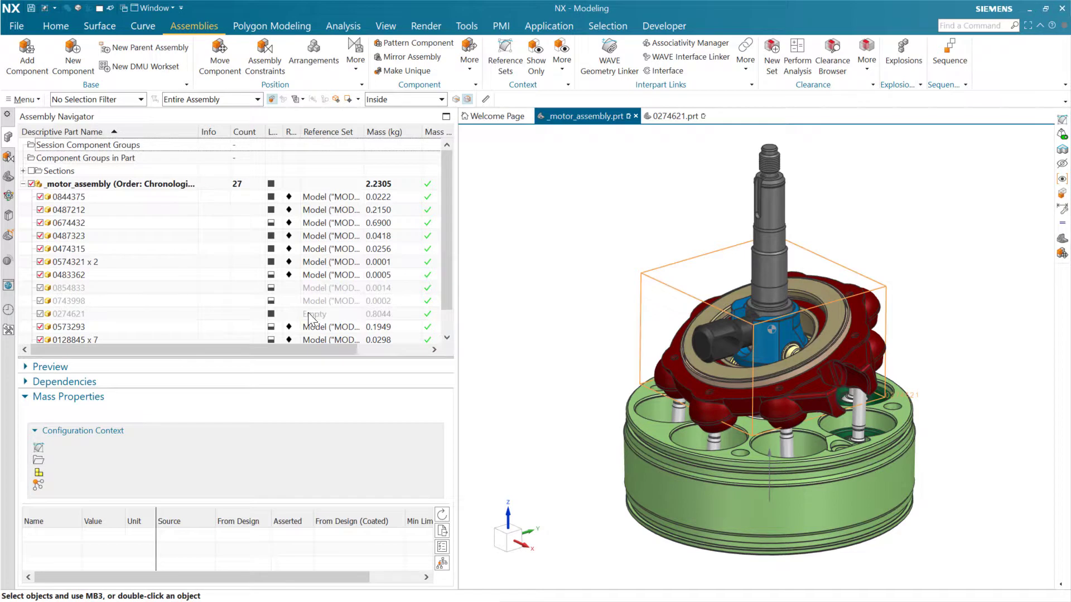
{"action": "left_click", "coordinate": [40, 287]}
{"action": "left_click", "coordinate": [39, 300]}
Set the suppression state of components 0854833 and 0743998 to Always Suppressed.
{"action": "left_click", "coordinate": [63, 289]}
{"action": "left_click", "coordinate": [68, 299], "text": "ctrl"}
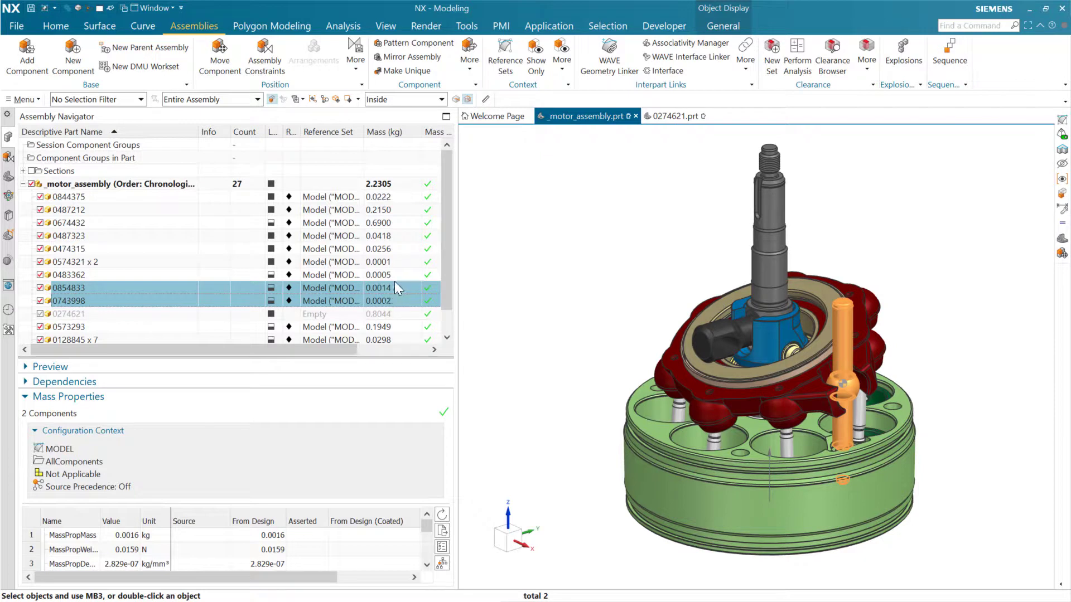
{"action": "right_click", "coordinate": [106, 287]}
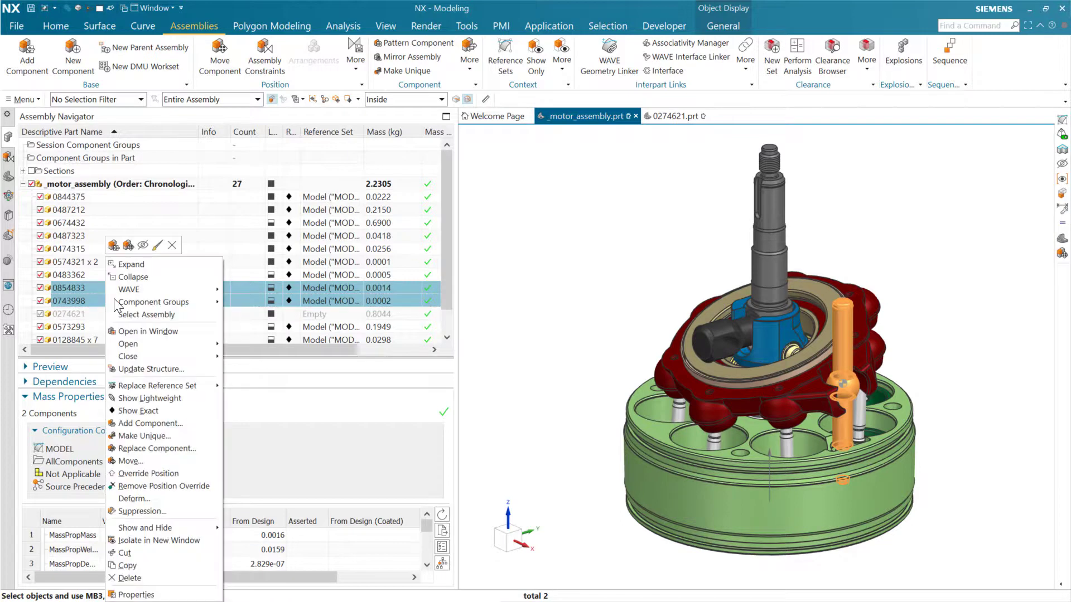
{"action": "left_click", "coordinate": [162, 509]}
{"action": "left_click", "coordinate": [56, 54]}
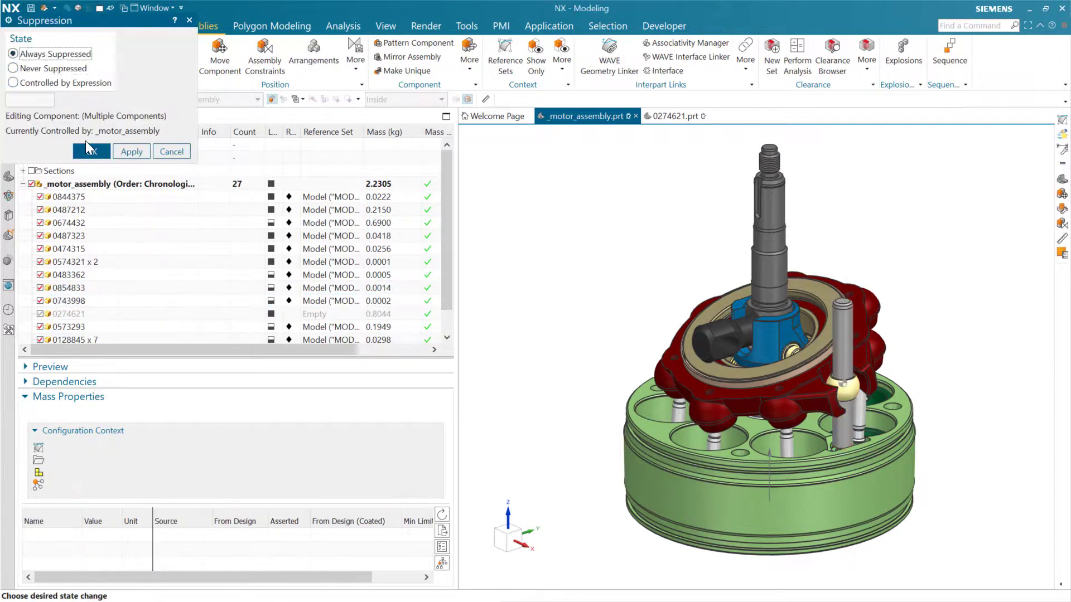
{"action": "left_click", "coordinate": [89, 152]}
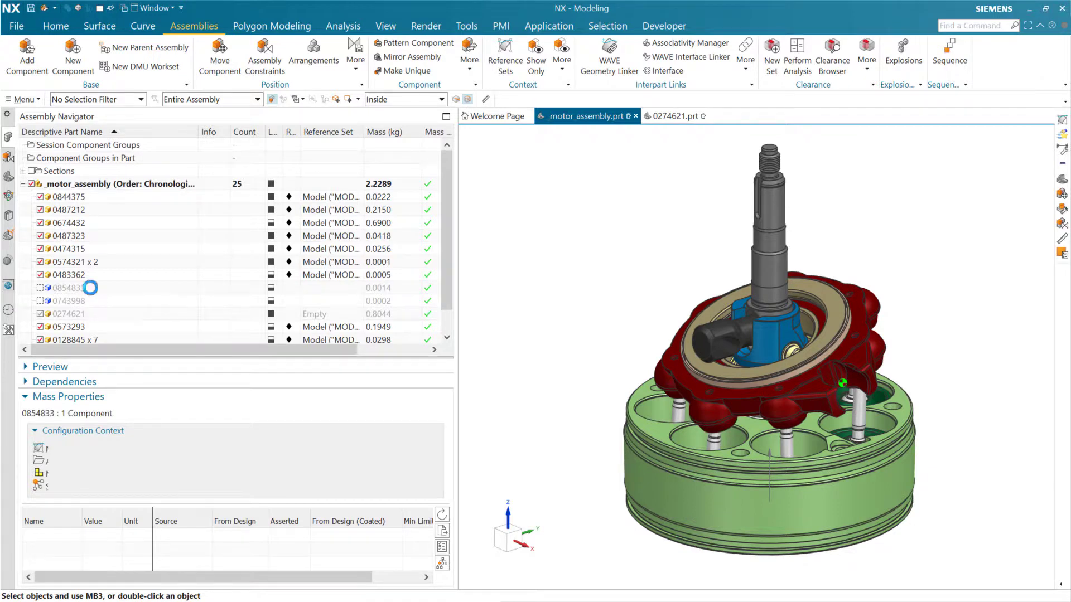
Restore components 0854833 and 0743998 by setting their suppression state to Never Suppressed.
{"action": "left_click_drag", "start_coordinate": [91, 289], "coordinate": [110, 300]}
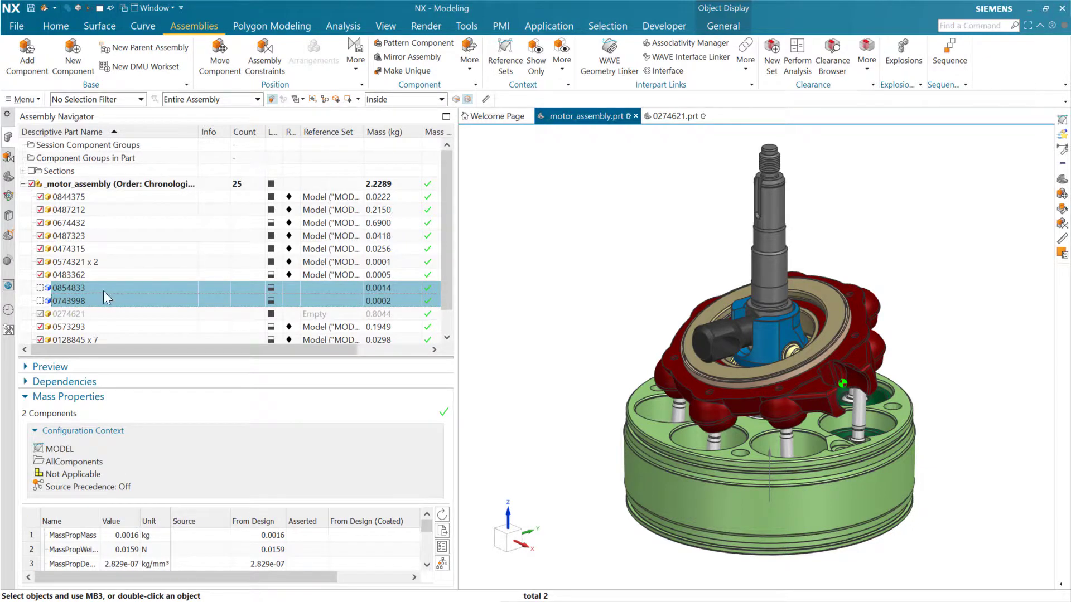
{"action": "left_click", "coordinate": [88, 315]}
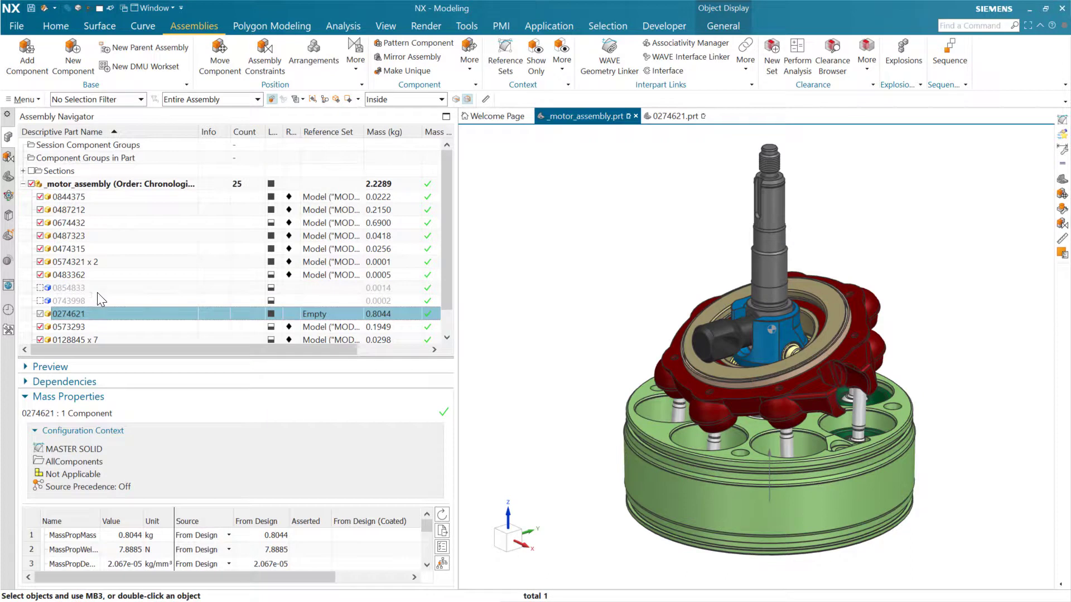
{"action": "left_click_drag", "start_coordinate": [93, 292], "coordinate": [91, 301]}
{"action": "right_click", "coordinate": [88, 292]}
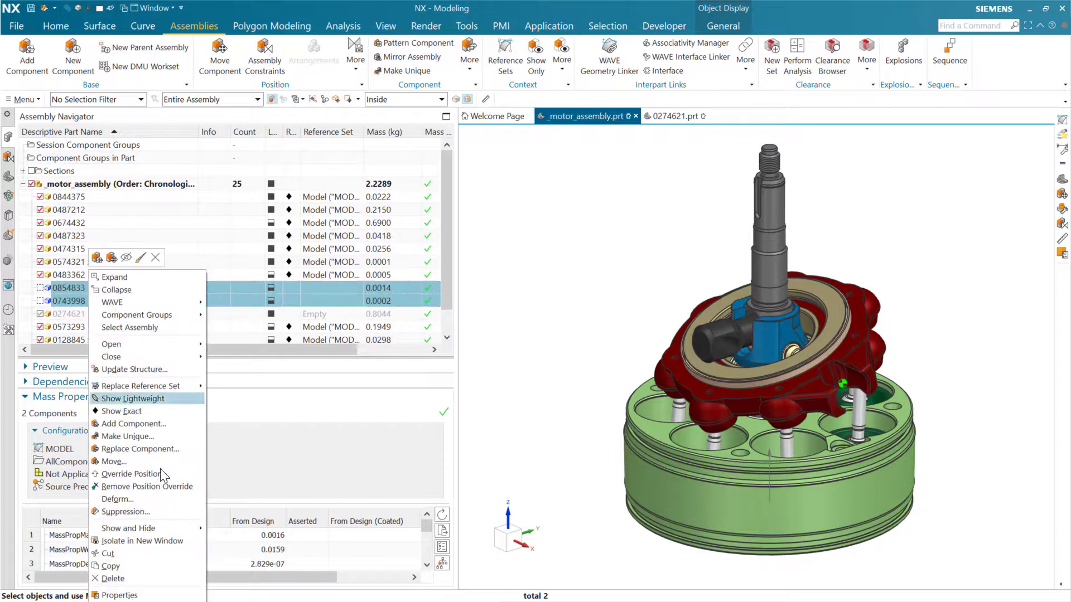
{"action": "left_click", "coordinate": [152, 508]}
{"action": "left_click", "coordinate": [34, 68]}
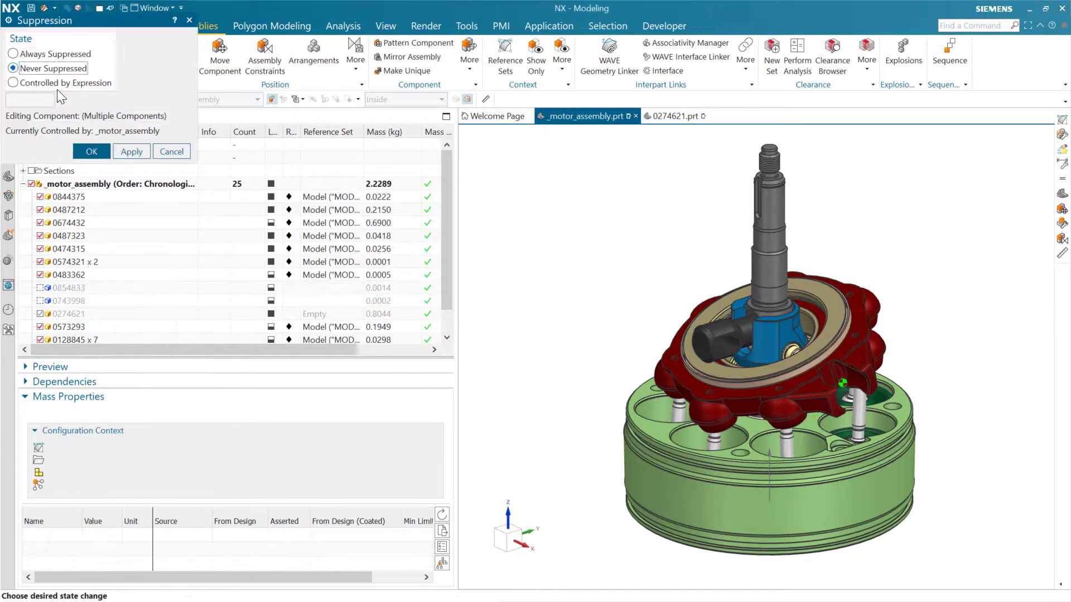
{"action": "left_click", "coordinate": [91, 152]}
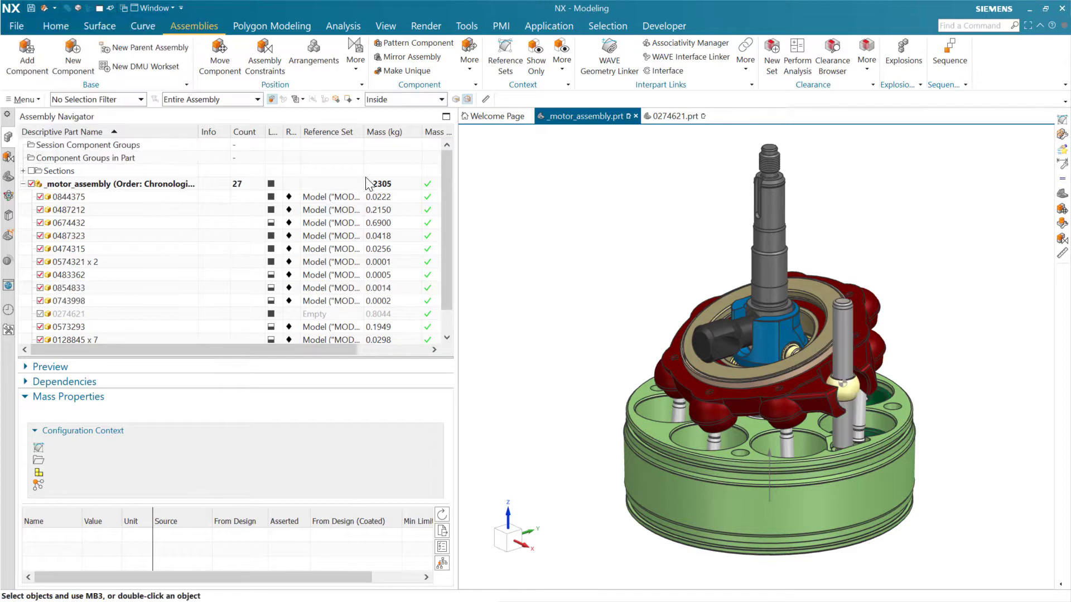
Switch component 0274621 back to the MODEL reference set in the motor assembly and inspect its mass properties.
{"action": "left_click", "coordinate": [505, 290]}
{"action": "left_click", "coordinate": [93, 314]}
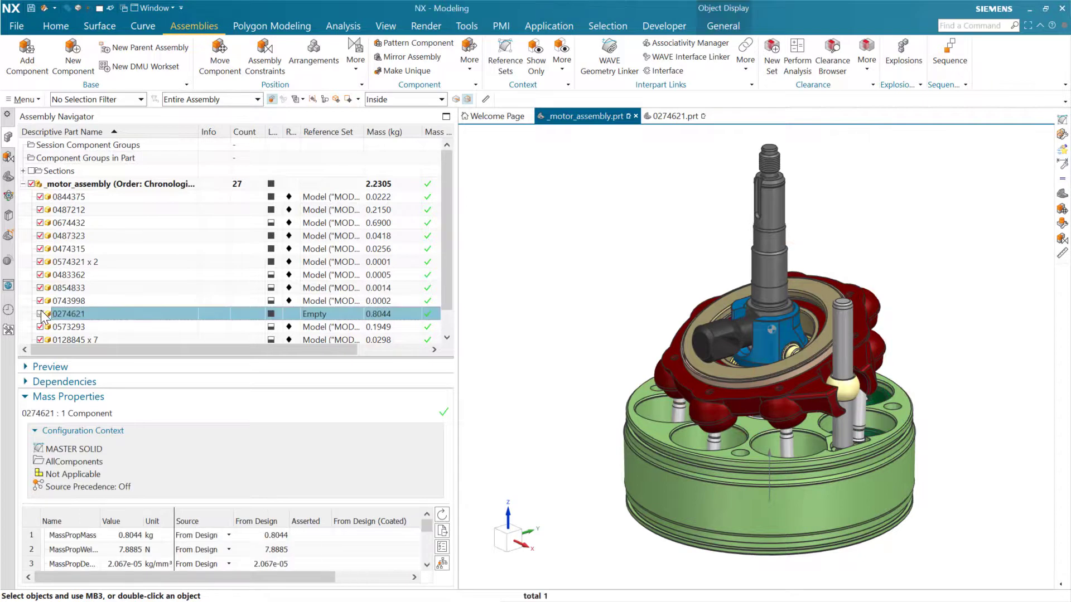
{"action": "right_click", "coordinate": [94, 309]}
{"action": "mouse_move", "coordinate": [188, 401]}
{"action": "left_click", "coordinate": [232, 405]}
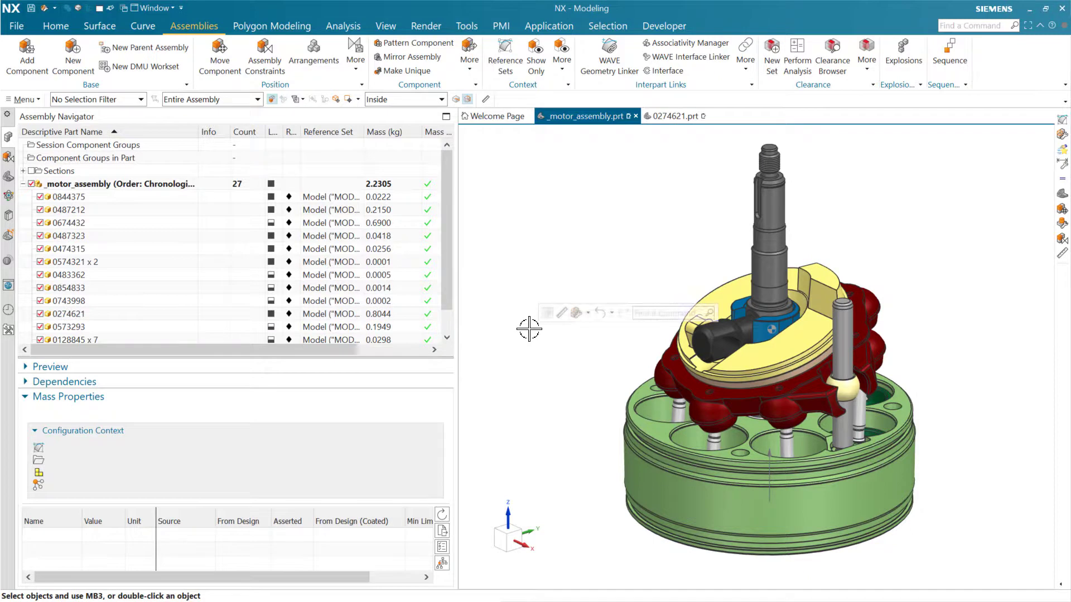
{"action": "left_click", "coordinate": [99, 312]}
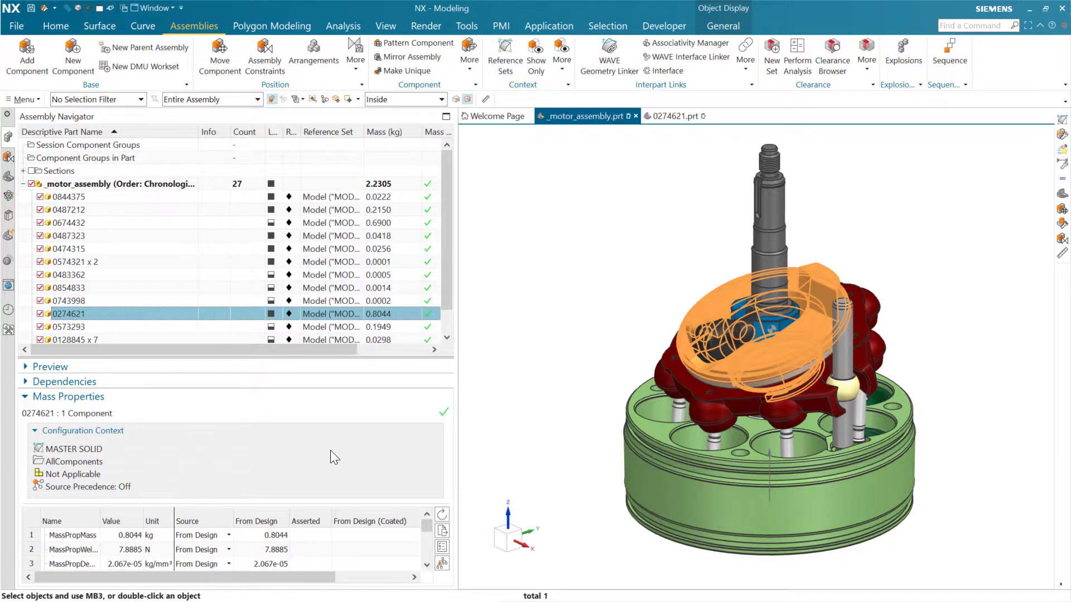
In 0274621.prt, create a reference set named TEST containing two solid bodies: the yellow swash plate body and the front pin.
{"action": "left_click", "coordinate": [675, 115]}
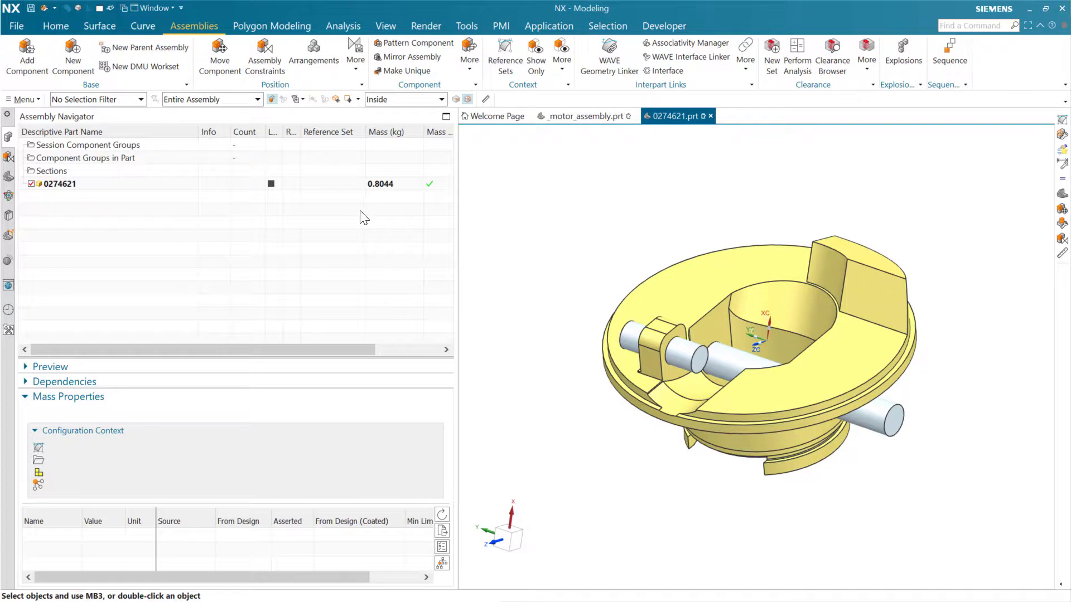
{"action": "left_click", "coordinate": [502, 53]}
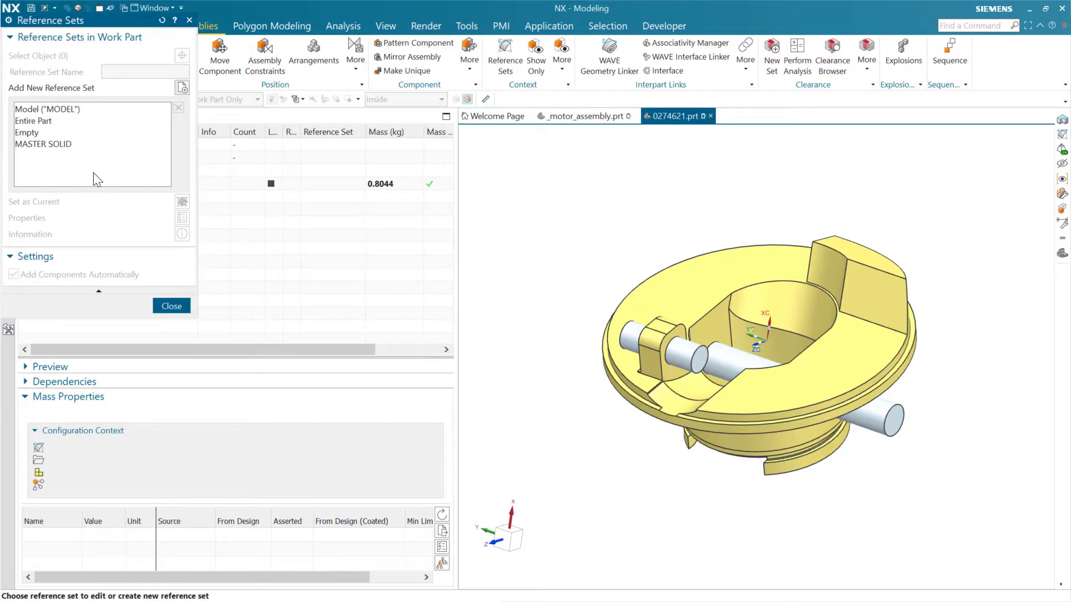
{"action": "left_click", "coordinate": [182, 87]}
{"action": "type", "text": "TEST"}
{"action": "key", "text": "Return"}
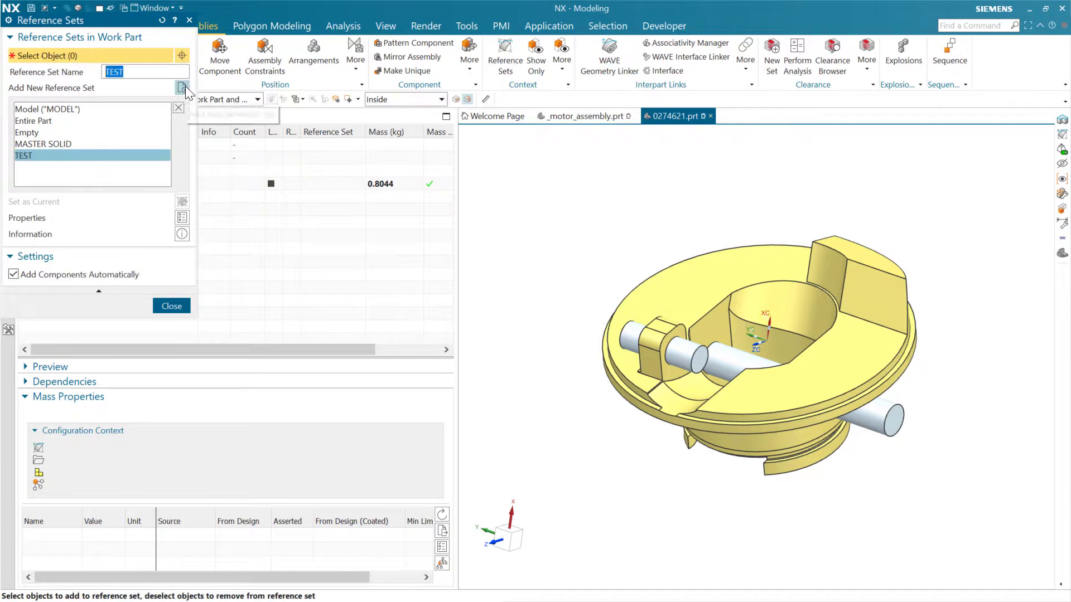
{"action": "left_click", "coordinate": [613, 339]}
{"action": "left_click", "coordinate": [613, 338]}
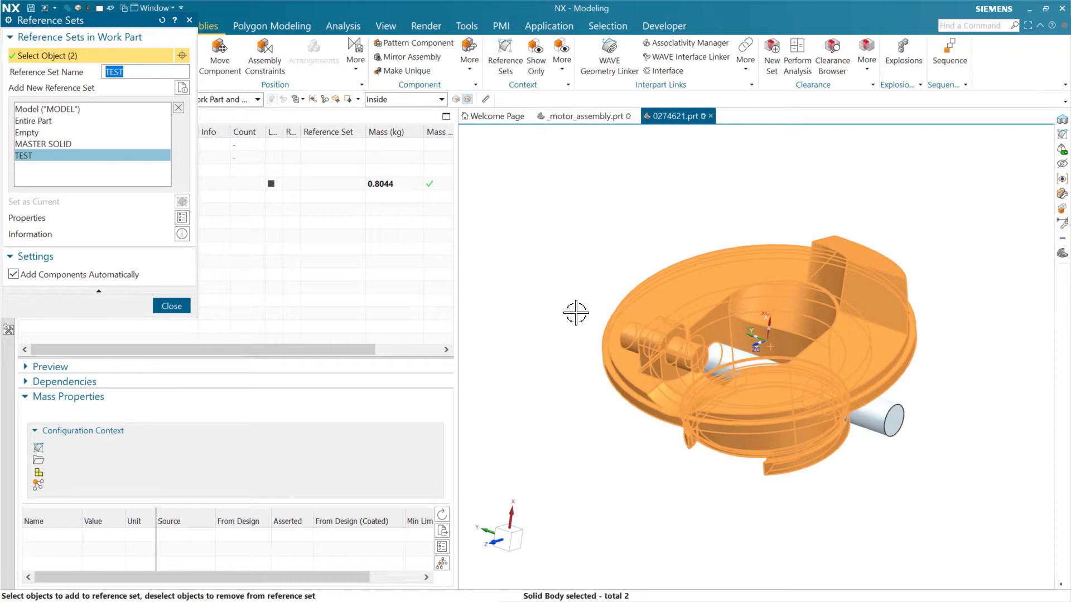
{"action": "left_click", "coordinate": [172, 305]}
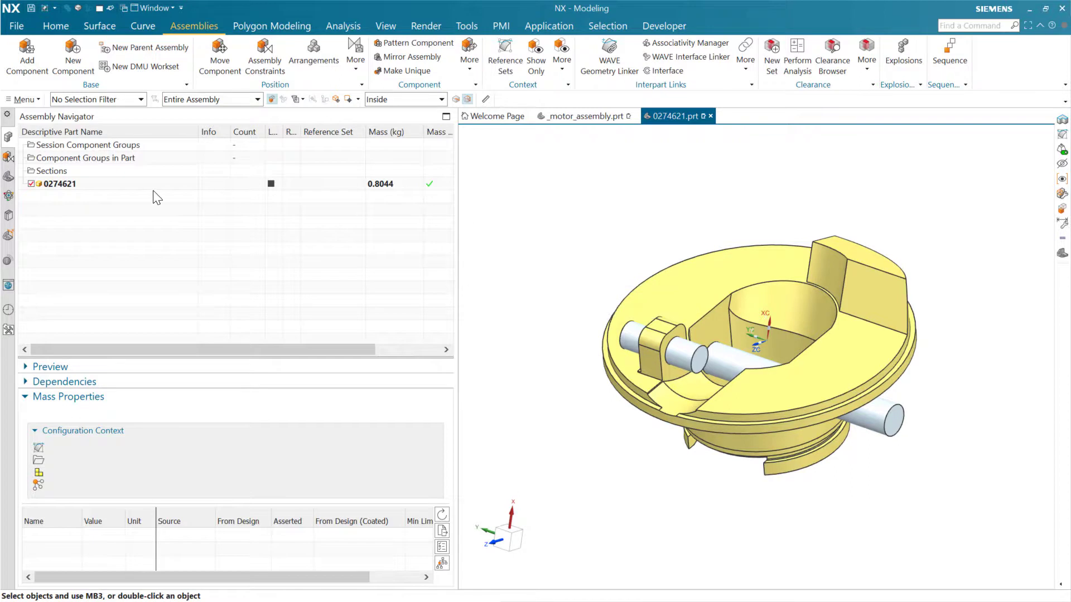
Override the mass properties reference set of part 0274621 with TEST and update its mass properties.
{"action": "left_click", "coordinate": [121, 185]}
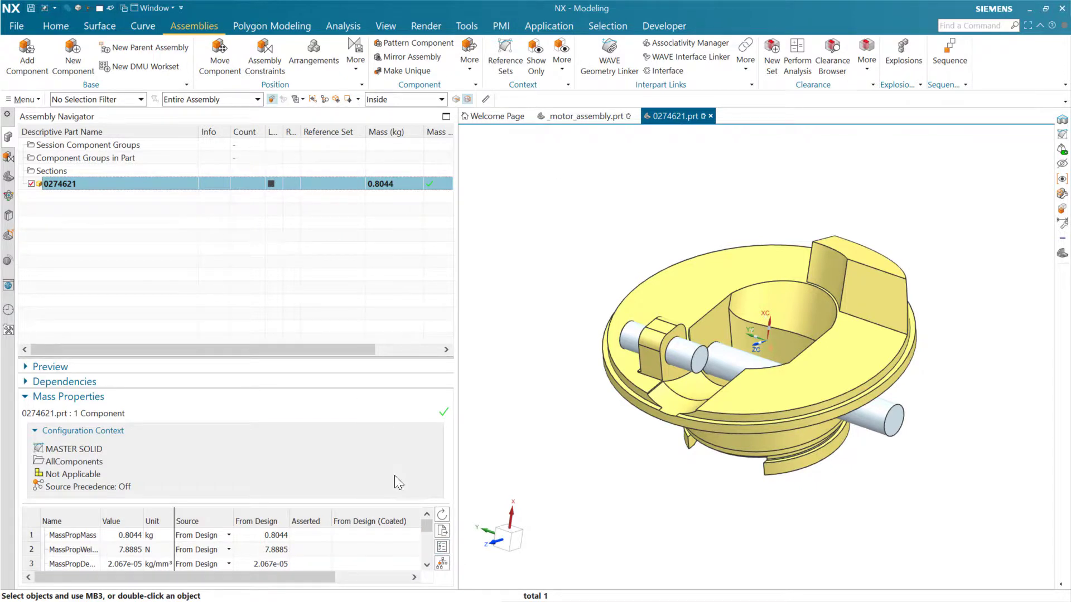
{"action": "left_click", "coordinate": [441, 548]}
{"action": "left_click_drag", "start_coordinate": [118, 19], "coordinate": [143, 124]}
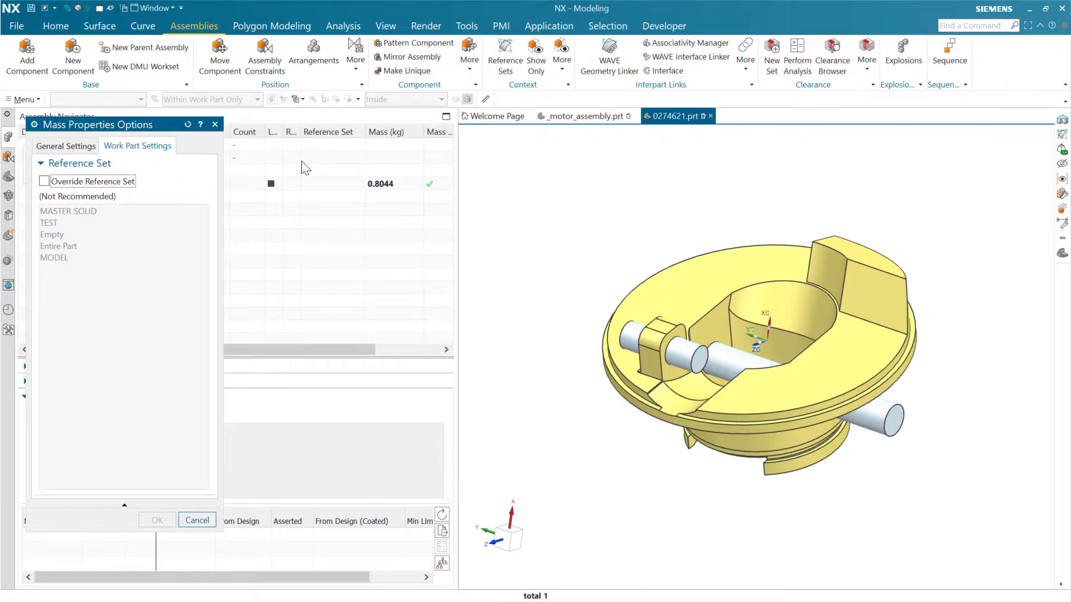
{"action": "left_click", "coordinate": [77, 188]}
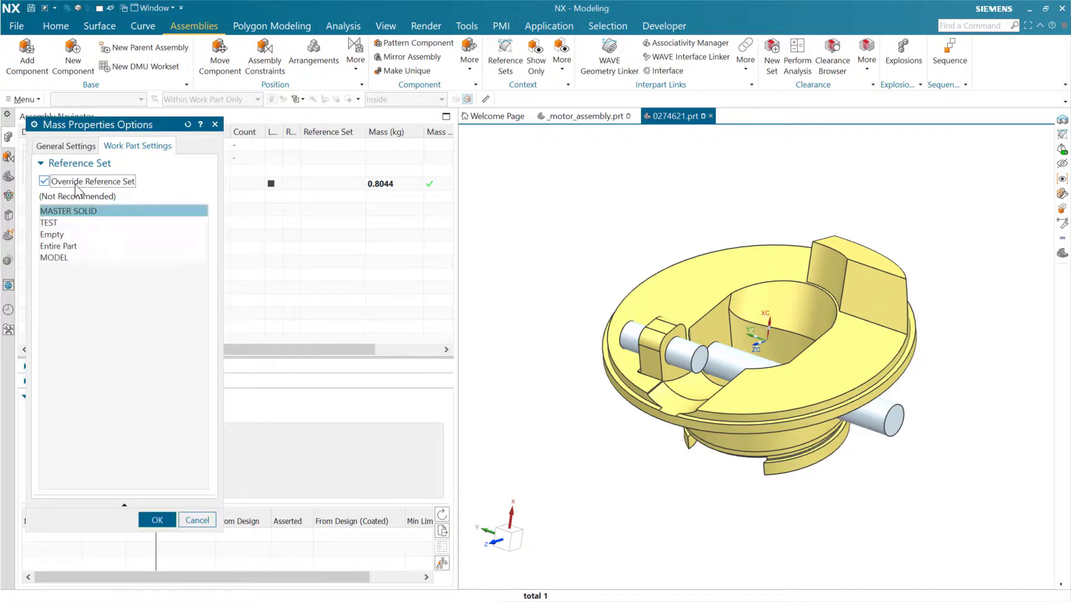
{"action": "left_click", "coordinate": [67, 223]}
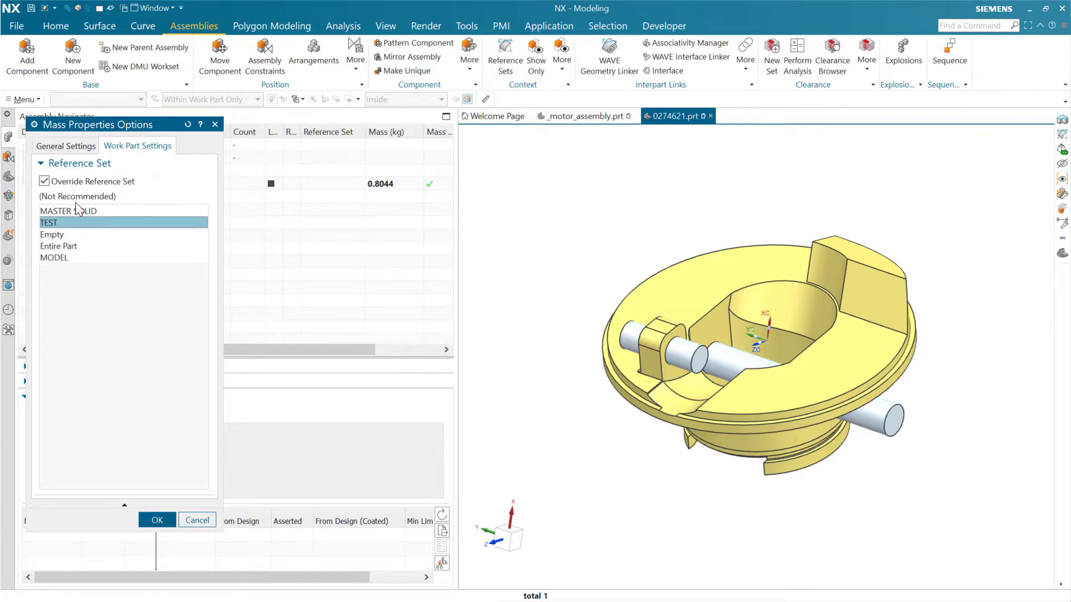
{"action": "left_click", "coordinate": [157, 520]}
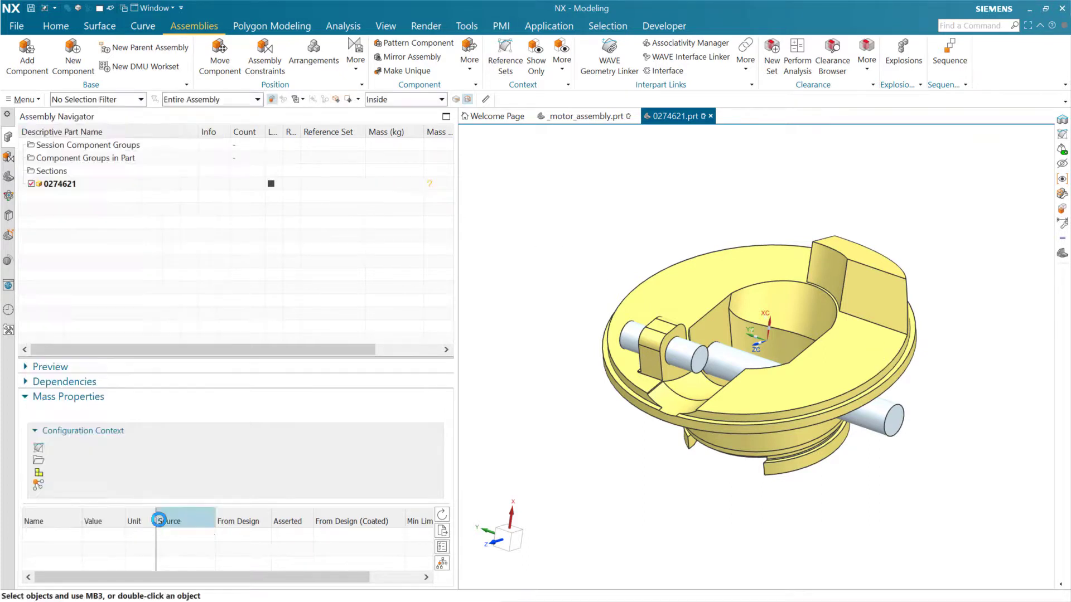
{"action": "left_click", "coordinate": [441, 514]}
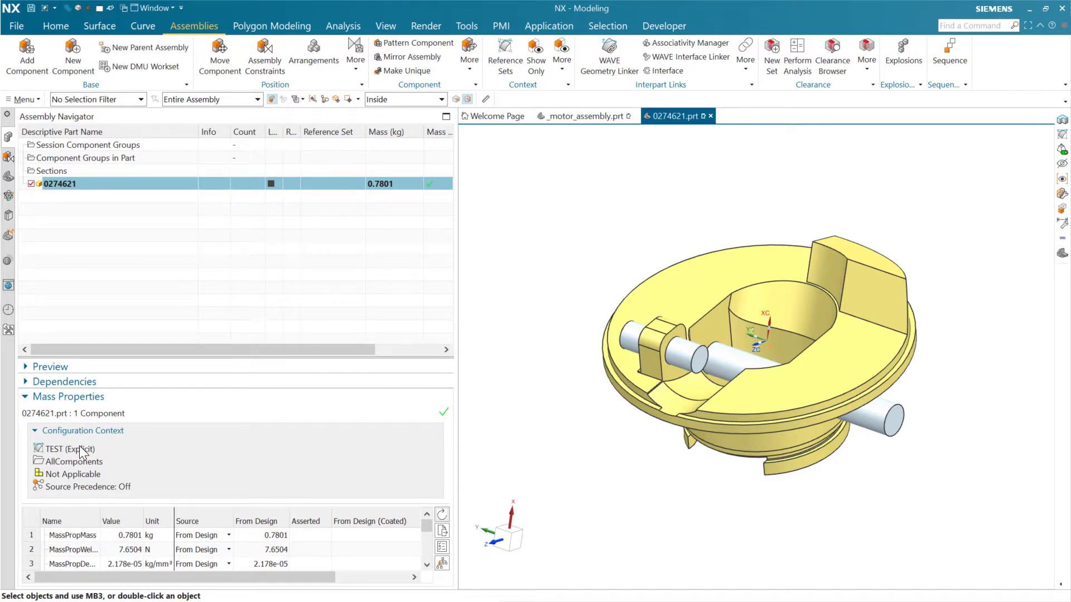
Review the reference set override of part 0274621, and check the component's configuration context in the motor assembly.
{"action": "left_click", "coordinate": [442, 548]}
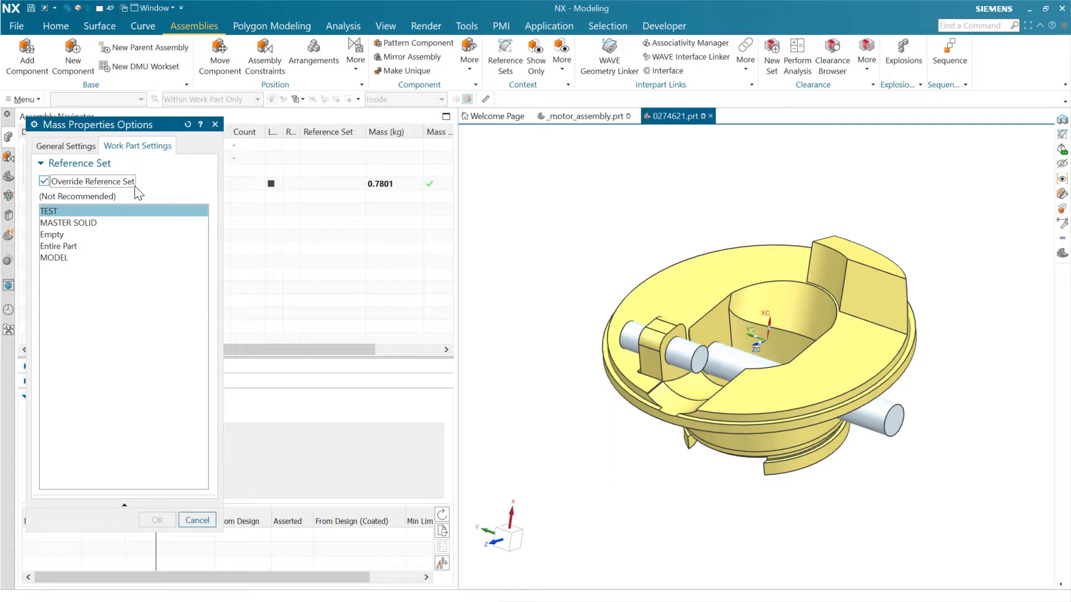
{"action": "left_click", "coordinate": [197, 519]}
{"action": "left_click", "coordinate": [575, 120]}
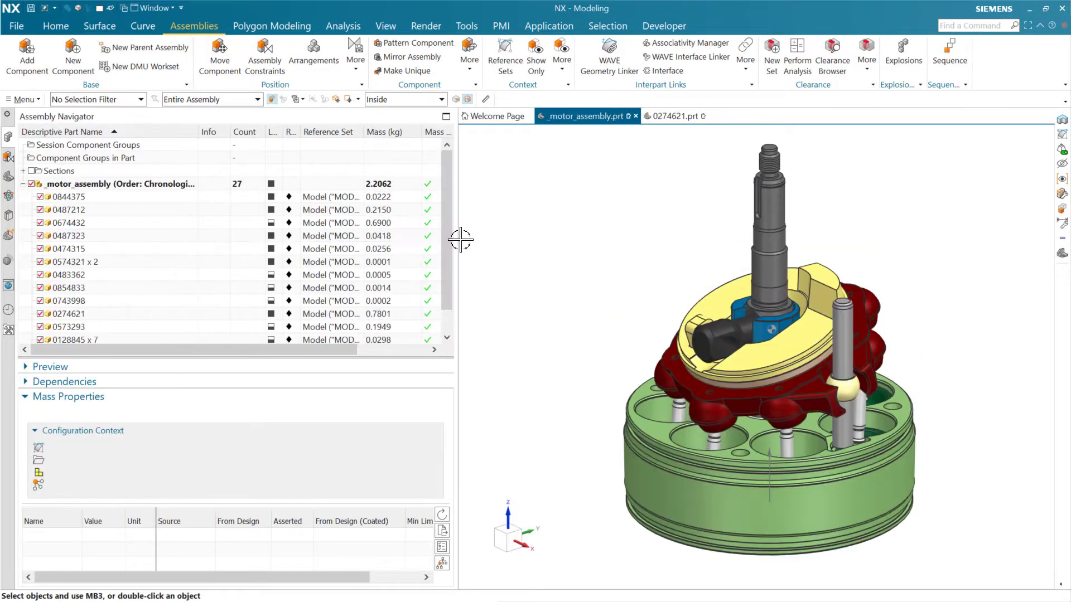
{"action": "left_click", "coordinate": [117, 313]}
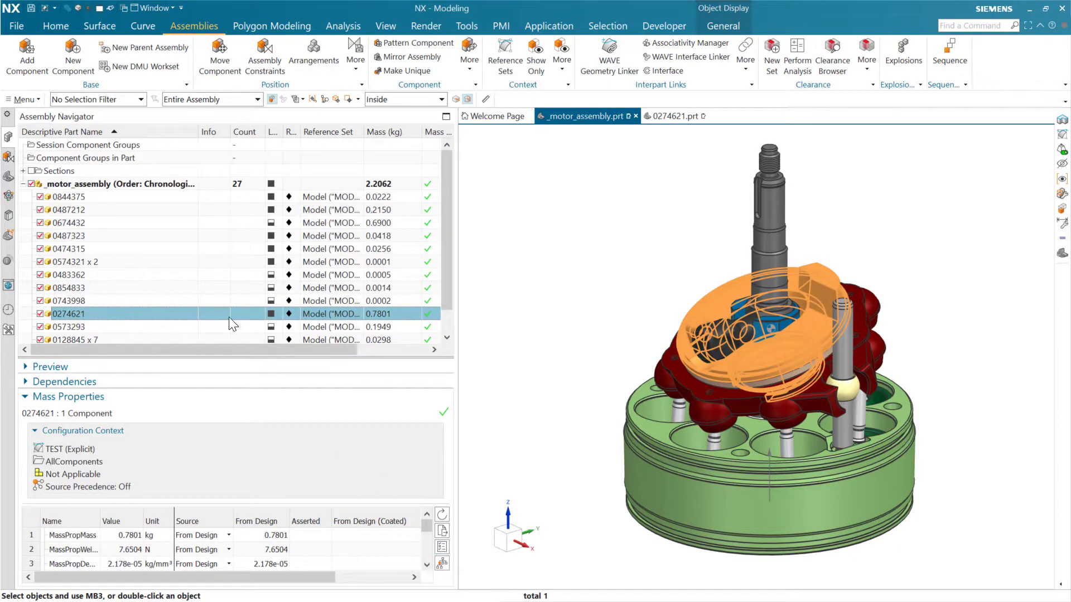
Examine the motor assembly's own work part reference set settings in the mass properties options, leaving them unchanged.
{"action": "left_click", "coordinate": [441, 551]}
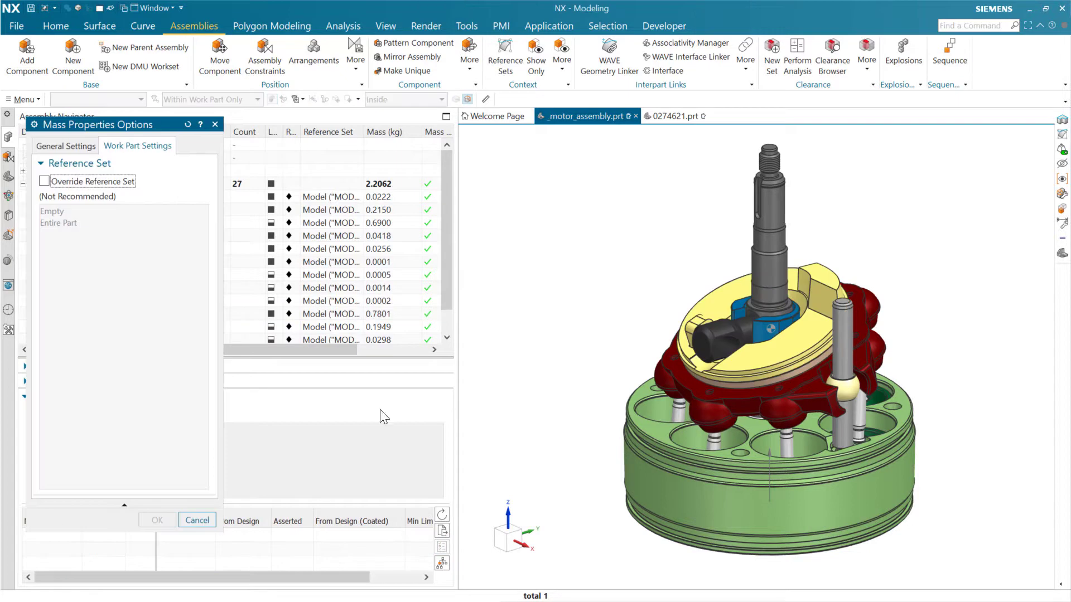
{"action": "left_click_drag", "start_coordinate": [116, 128], "coordinate": [531, 209]}
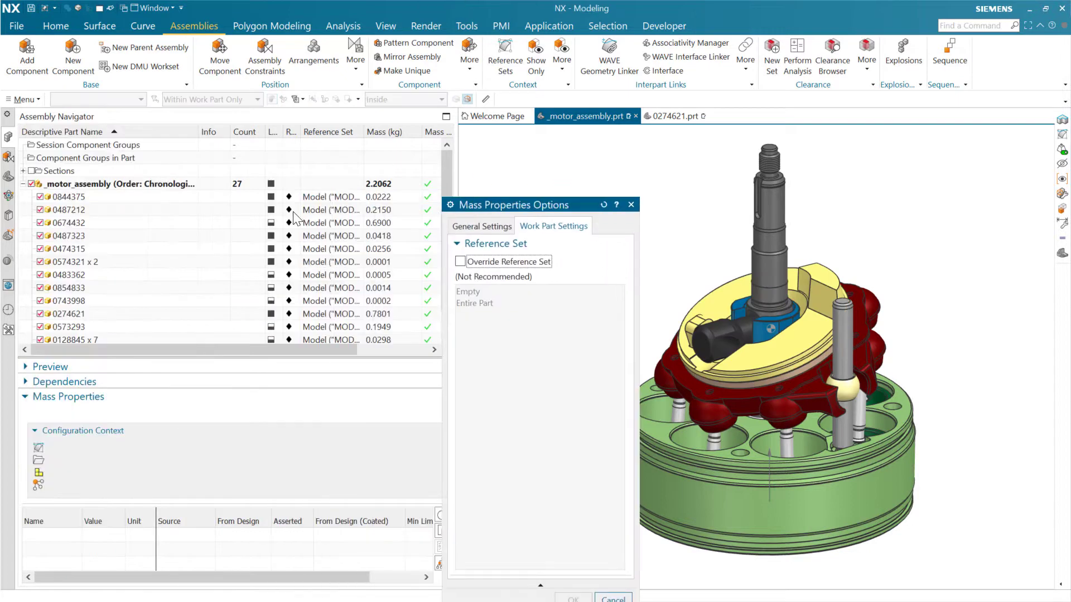
{"action": "left_click", "coordinate": [90, 314]}
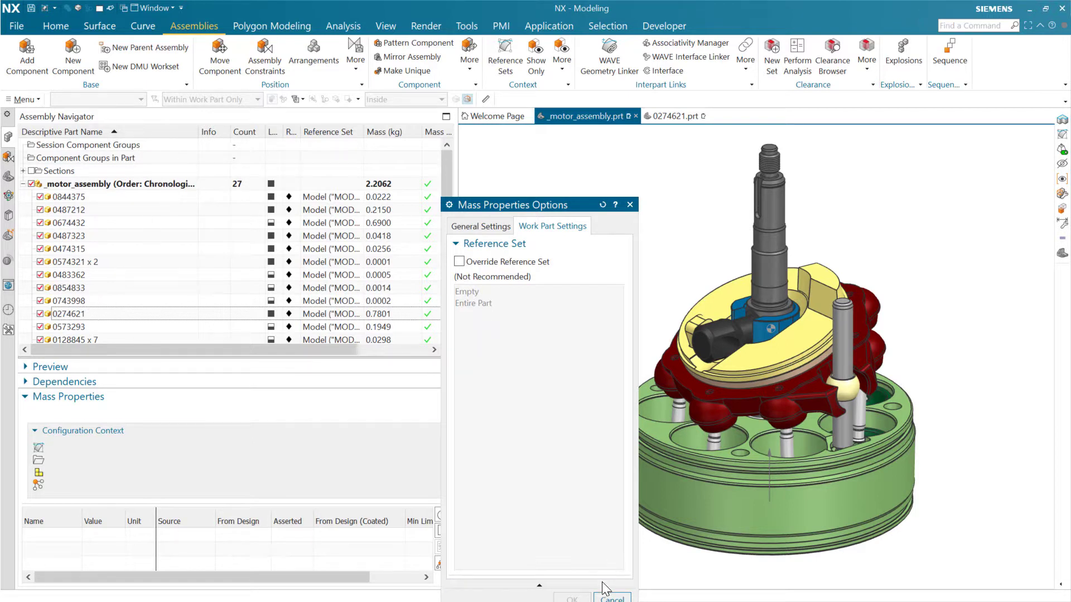
{"action": "left_click", "coordinate": [612, 598]}
Make component 0274621 the work part, turn off its mass properties Override Reference Set option, and reactivate the motor assembly.
{"action": "double_click", "coordinate": [106, 314]}
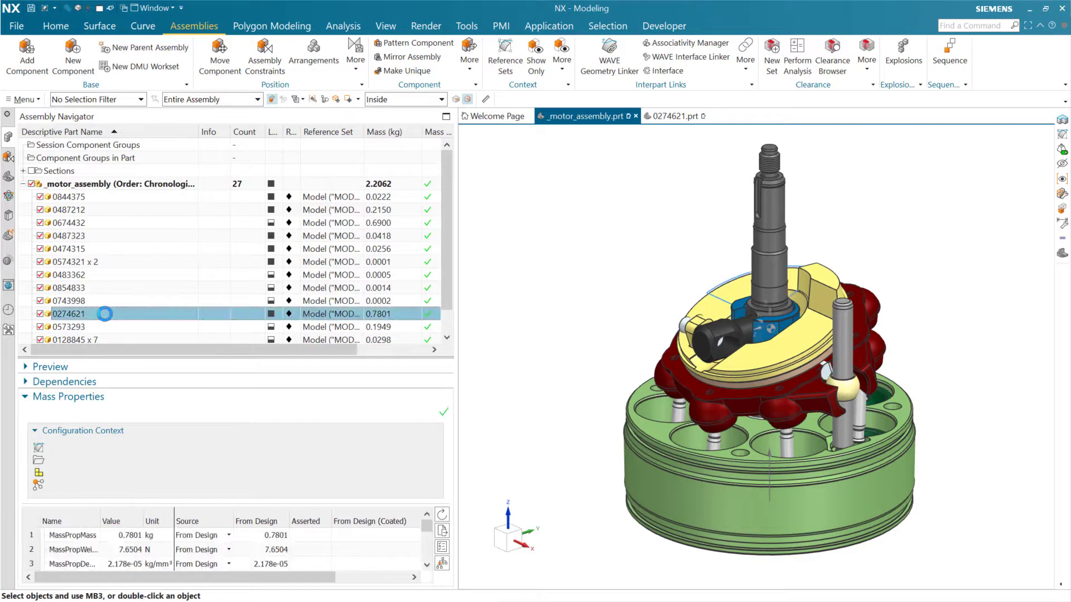
{"action": "left_click", "coordinate": [442, 545]}
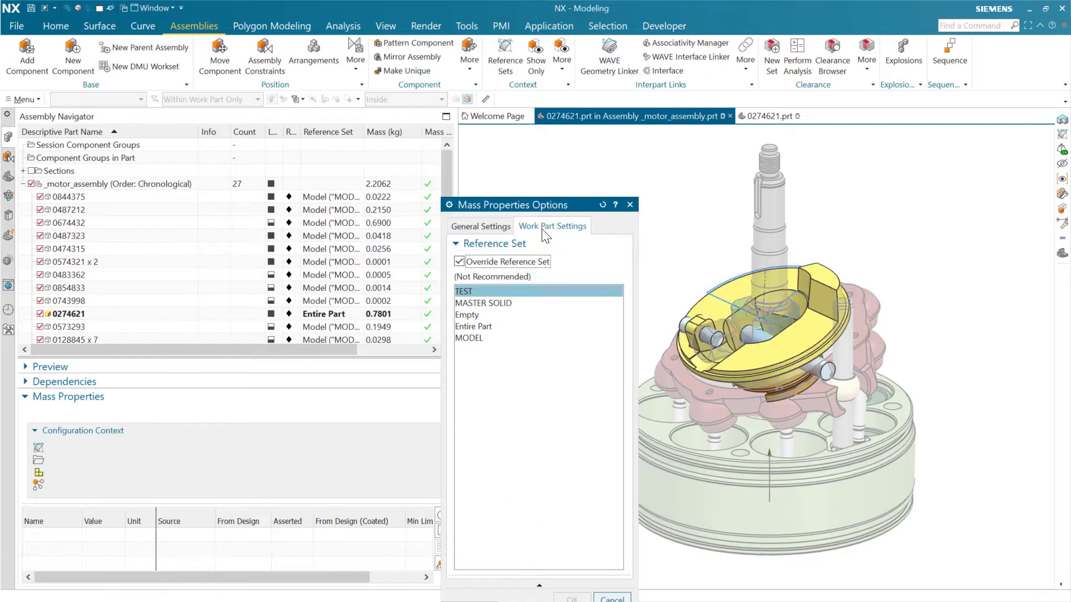
{"action": "left_click", "coordinate": [493, 304]}
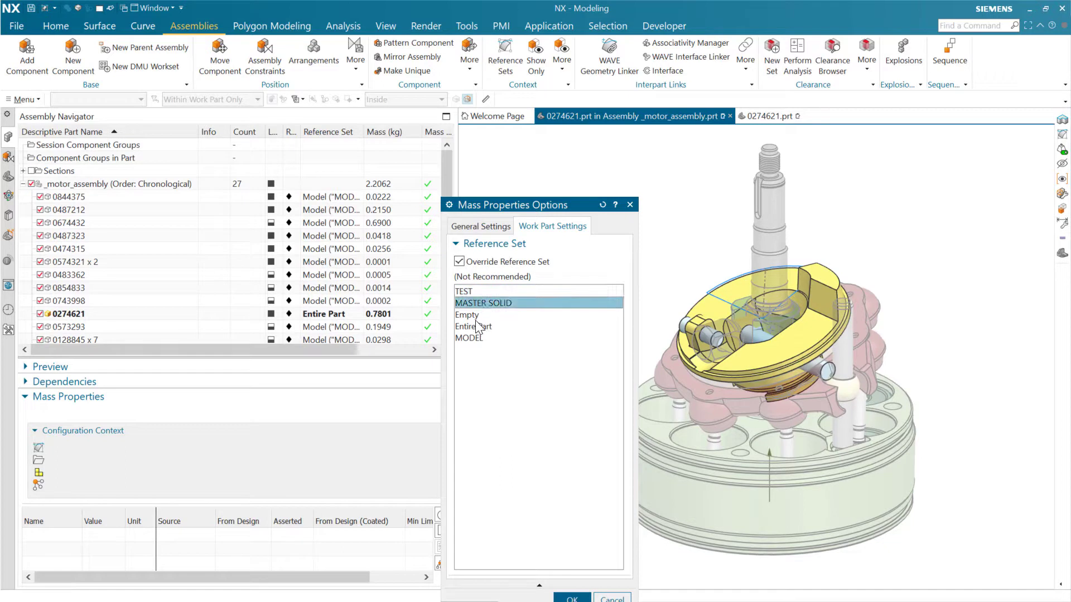
{"action": "left_click", "coordinate": [461, 263]}
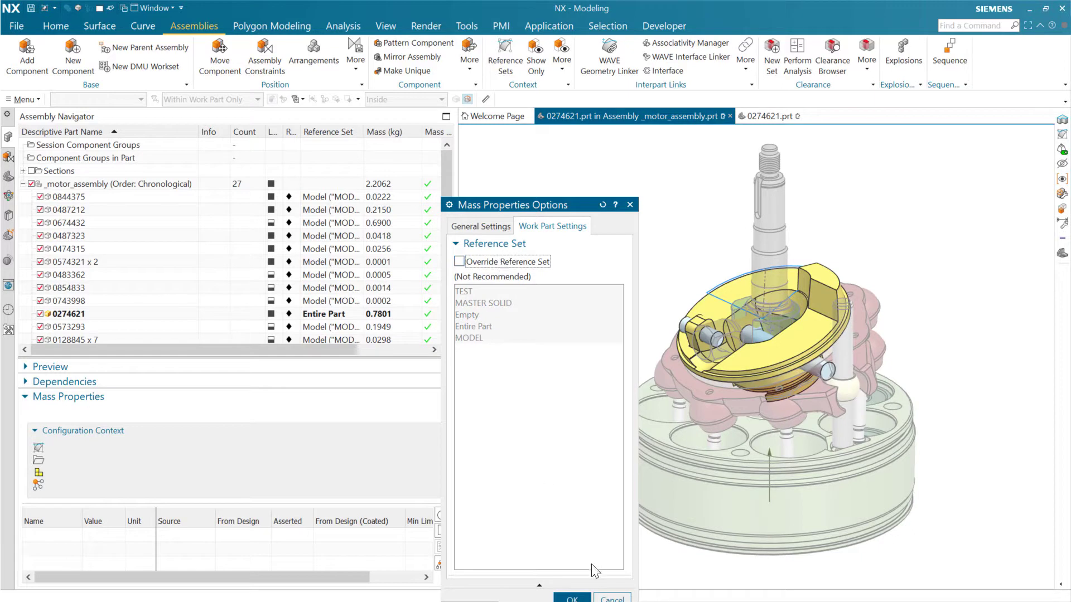
{"action": "left_click", "coordinate": [571, 598]}
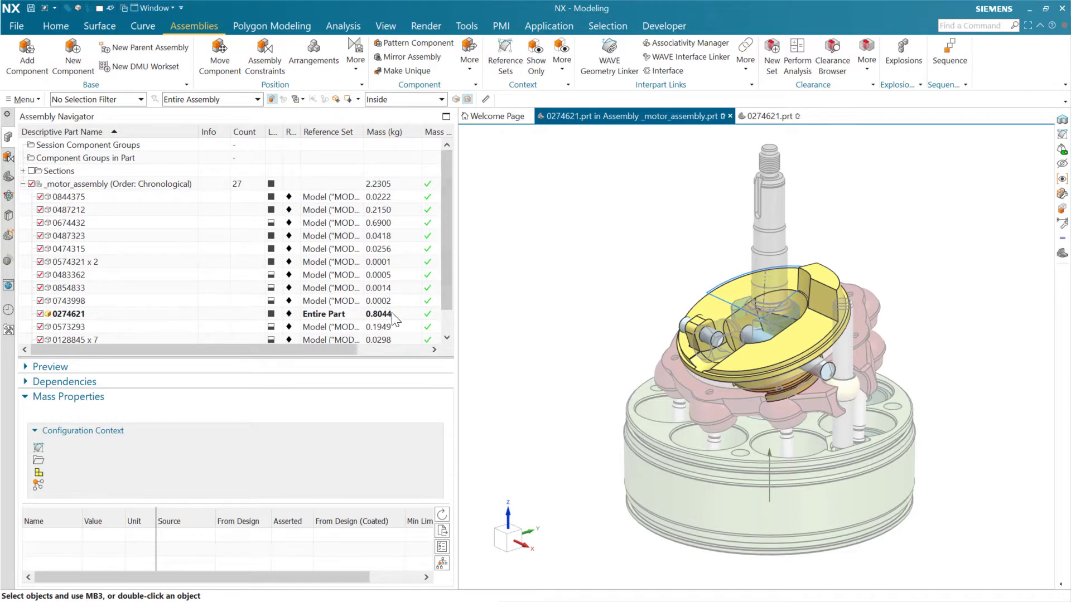
{"action": "double_click", "coordinate": [128, 186]}
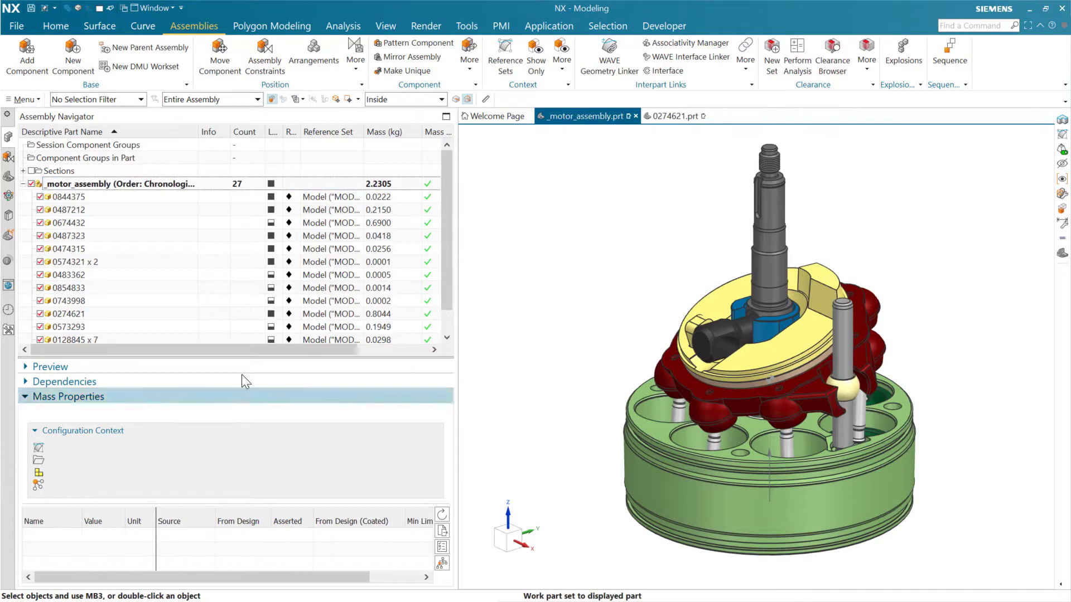
{"action": "left_click", "coordinate": [184, 313]}
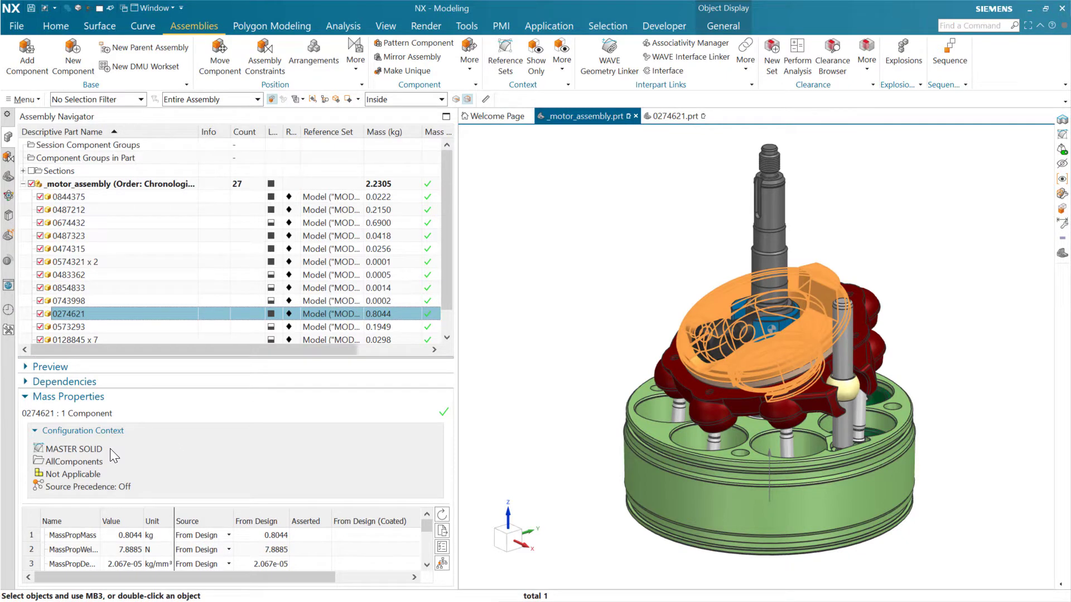
Replace the reference set of component 0274621 in the motor assembly with TEST, followed by MASTER SOLID.
{"action": "right_click", "coordinate": [144, 312]}
{"action": "mouse_move", "coordinate": [231, 403]}
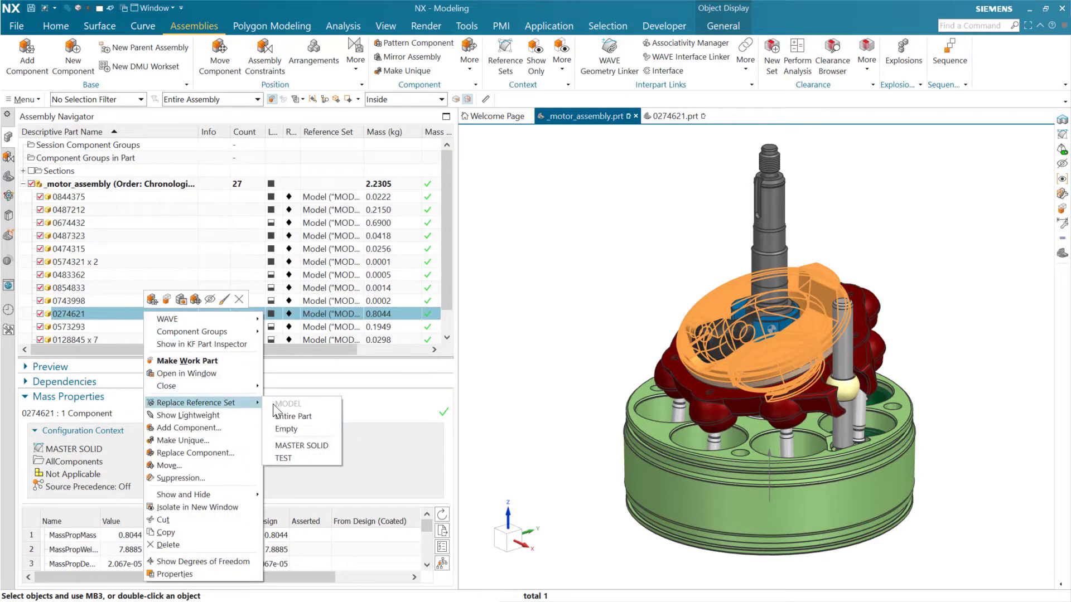
{"action": "left_click", "coordinate": [302, 460]}
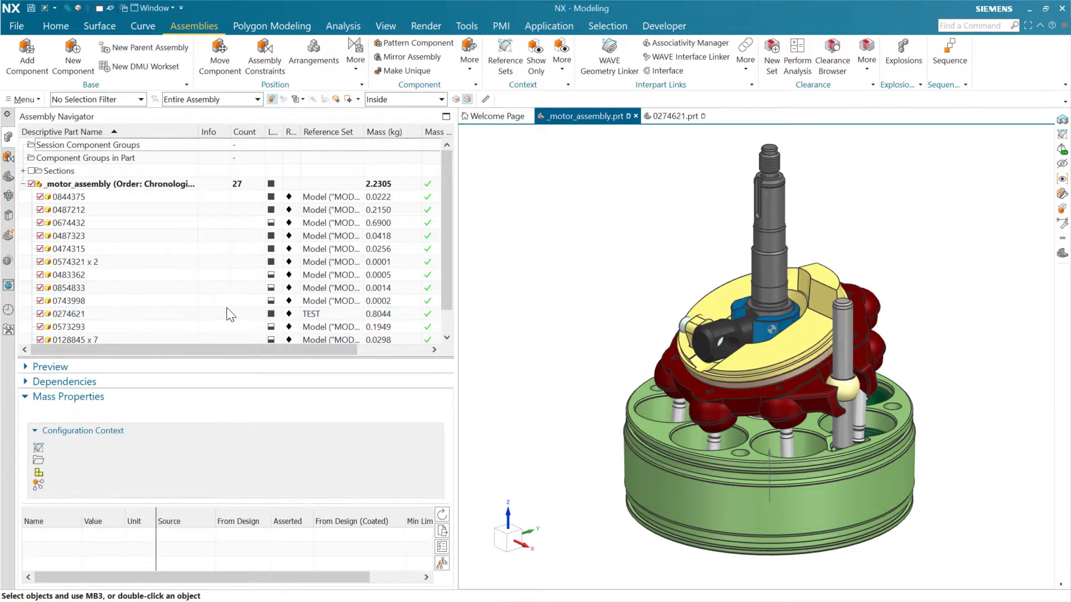
{"action": "right_click", "coordinate": [210, 314]}
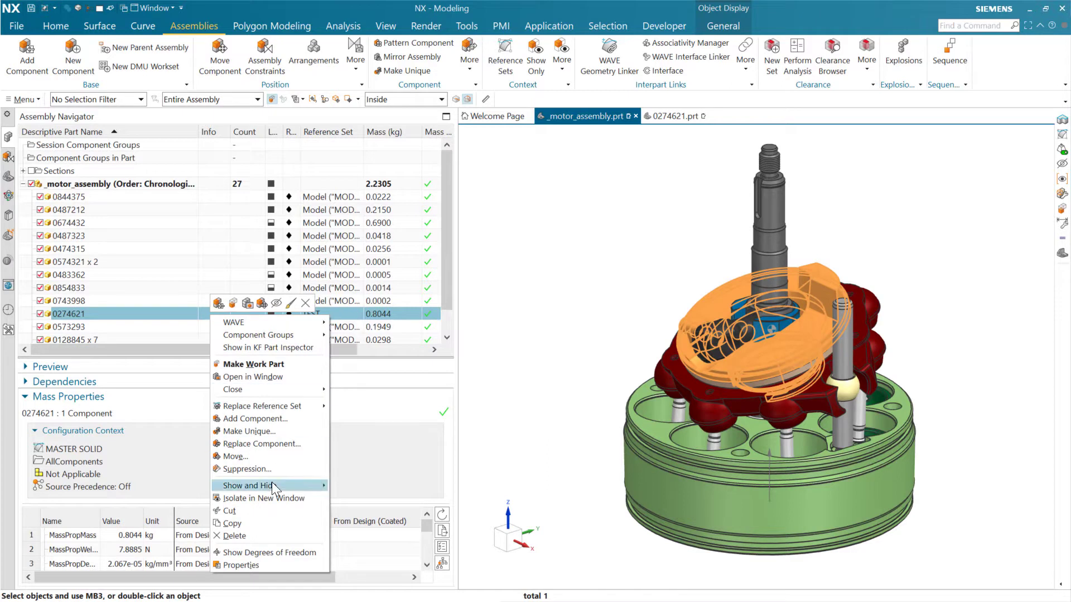
{"action": "mouse_move", "coordinate": [279, 407]}
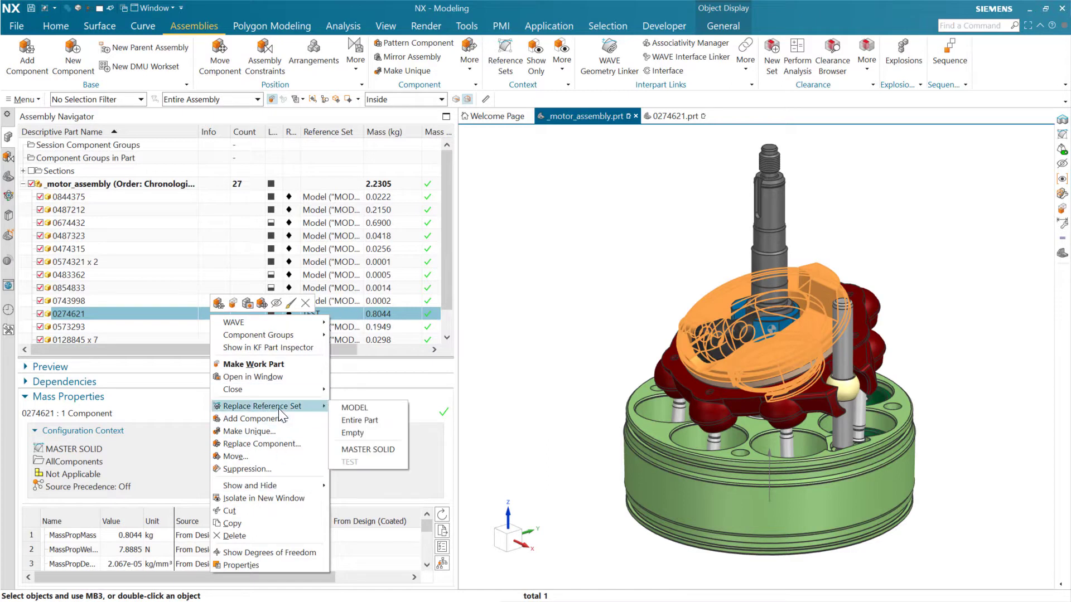
{"action": "left_click", "coordinate": [372, 449]}
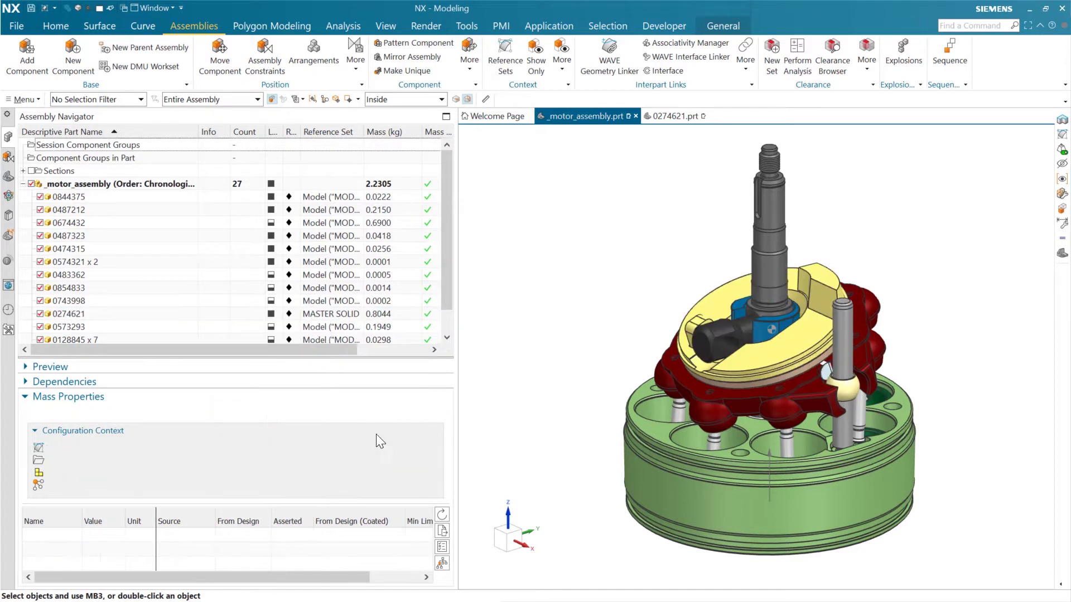
Return component 0274621 to the MODEL reference set.
{"action": "right_click", "coordinate": [177, 312]}
{"action": "mouse_move", "coordinate": [250, 401]}
{"action": "left_click", "coordinate": [326, 402]}
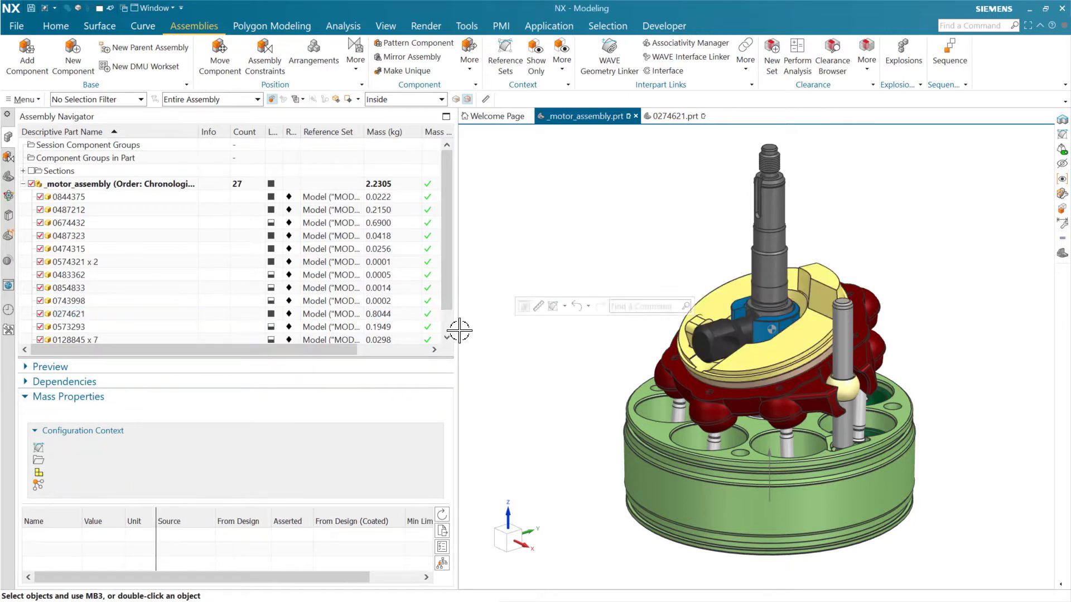
Make component 0274621 the work part and examine its Override Reference Set setting in the mass properties options, closing them without changes.
{"action": "left_click", "coordinate": [82, 312]}
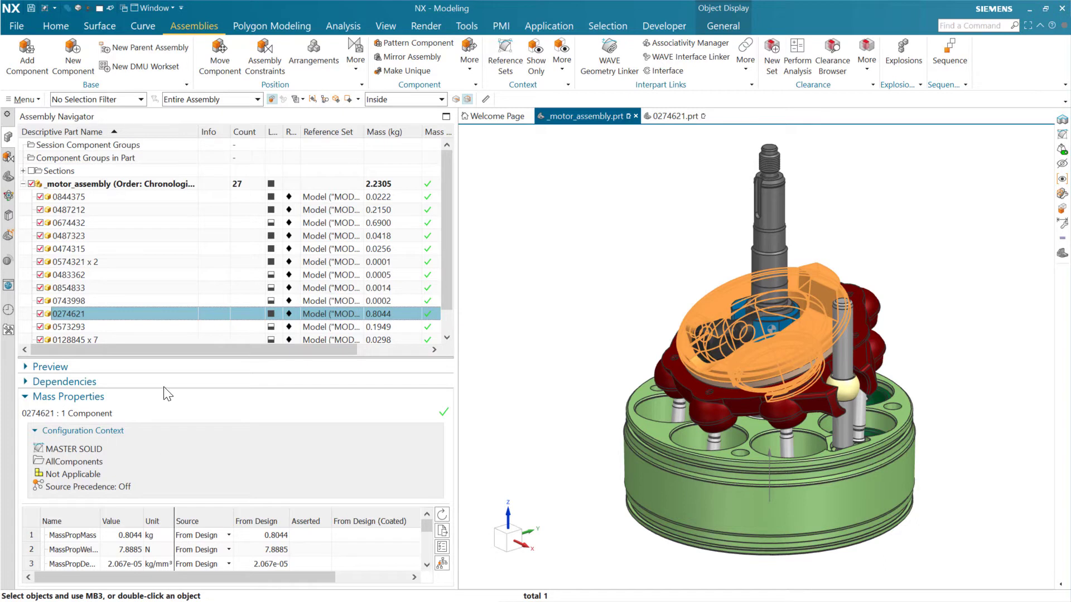
{"action": "double_click", "coordinate": [130, 315]}
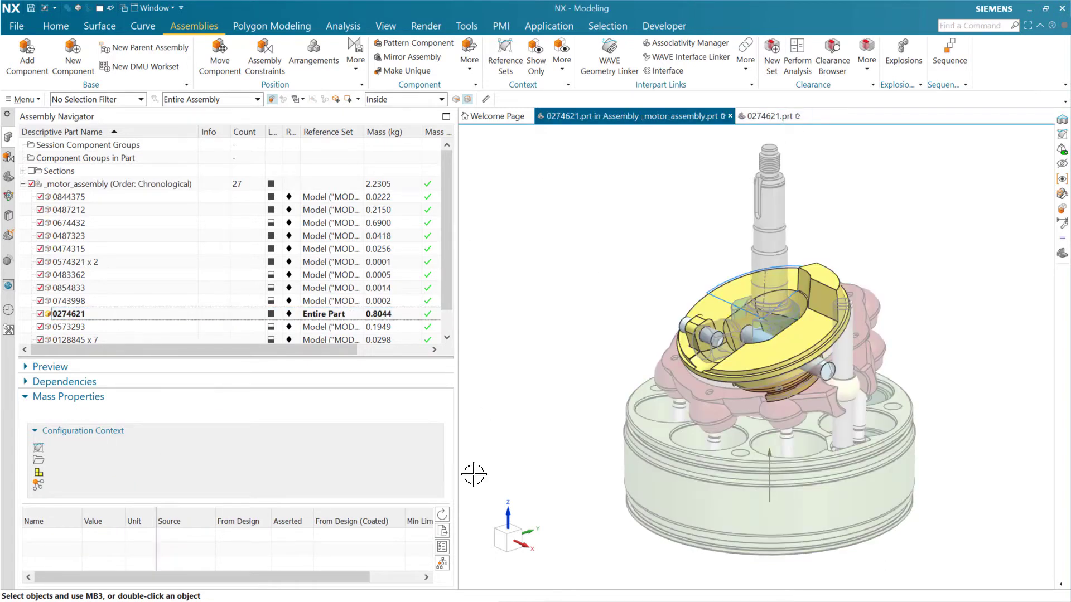
{"action": "left_click", "coordinate": [440, 549]}
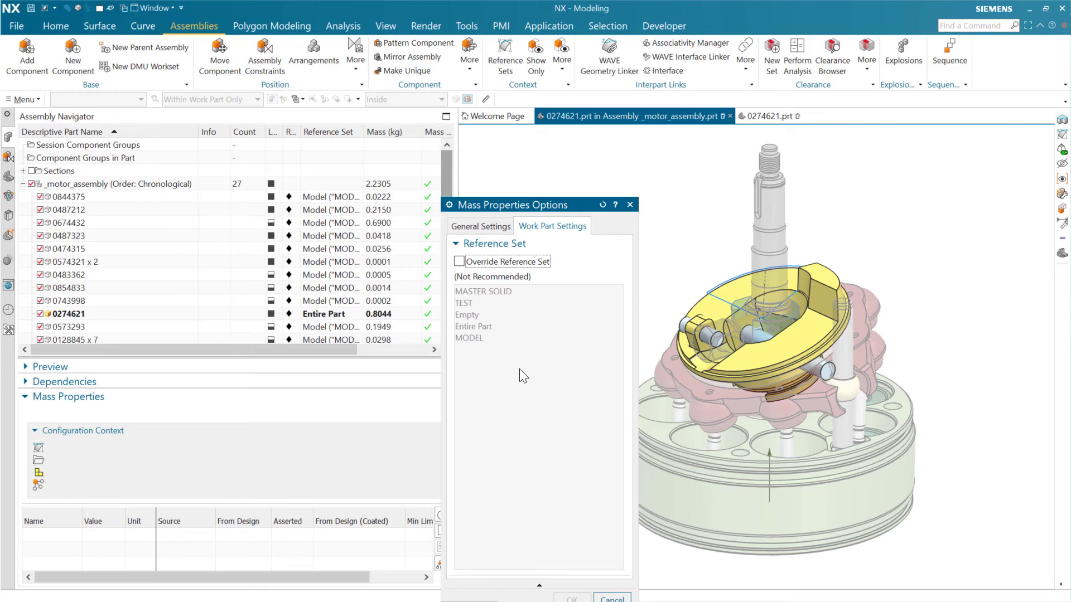
{"action": "left_click", "coordinate": [630, 205]}
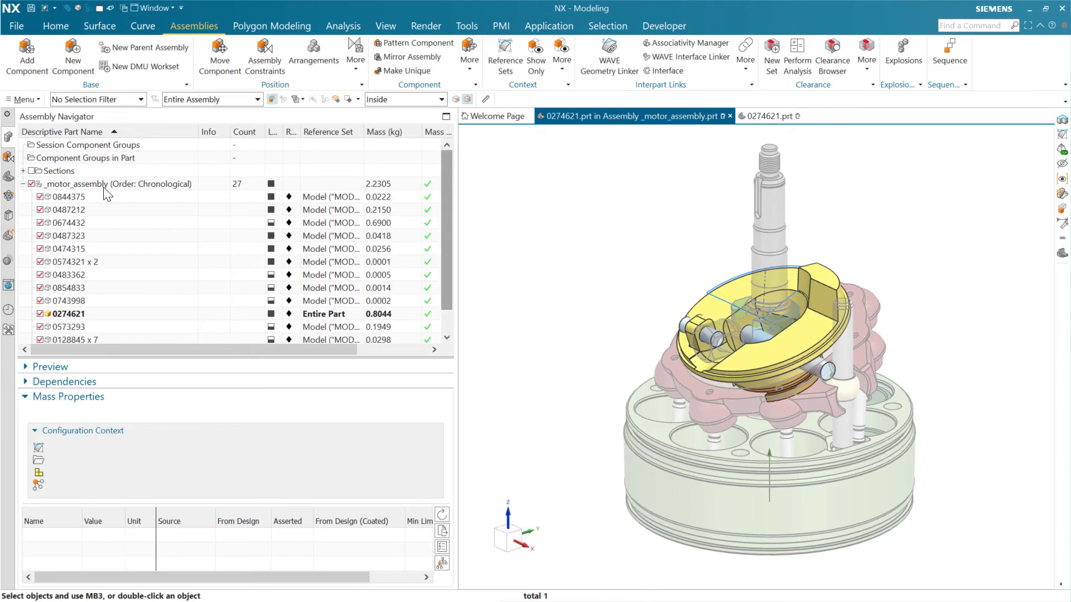
Make the motor assembly the work part again and collapse its mass properties details.
{"action": "left_click", "coordinate": [106, 183]}
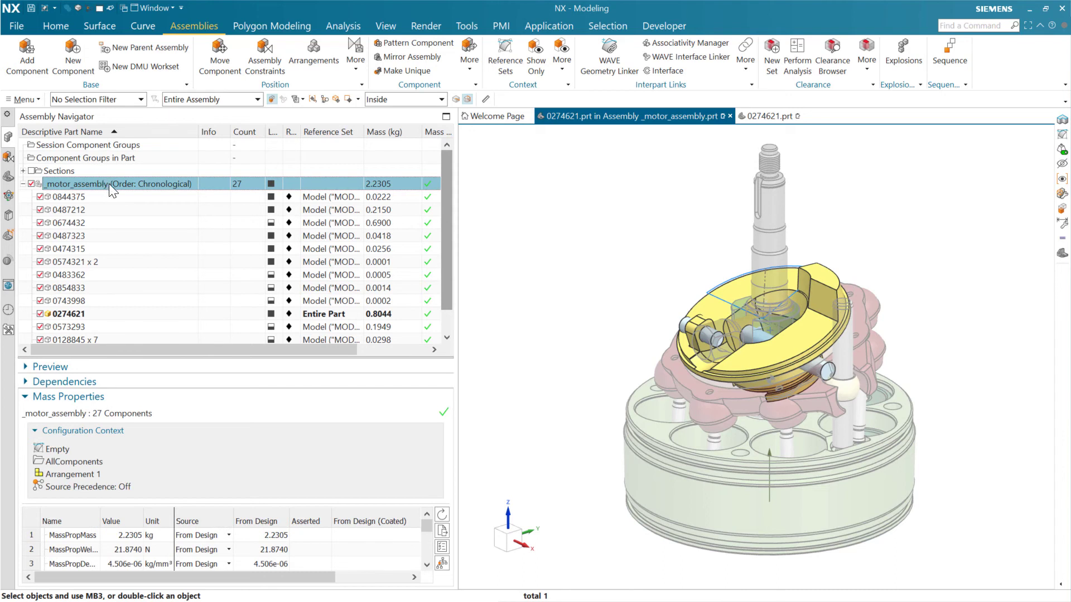
{"action": "double_click", "coordinate": [109, 183]}
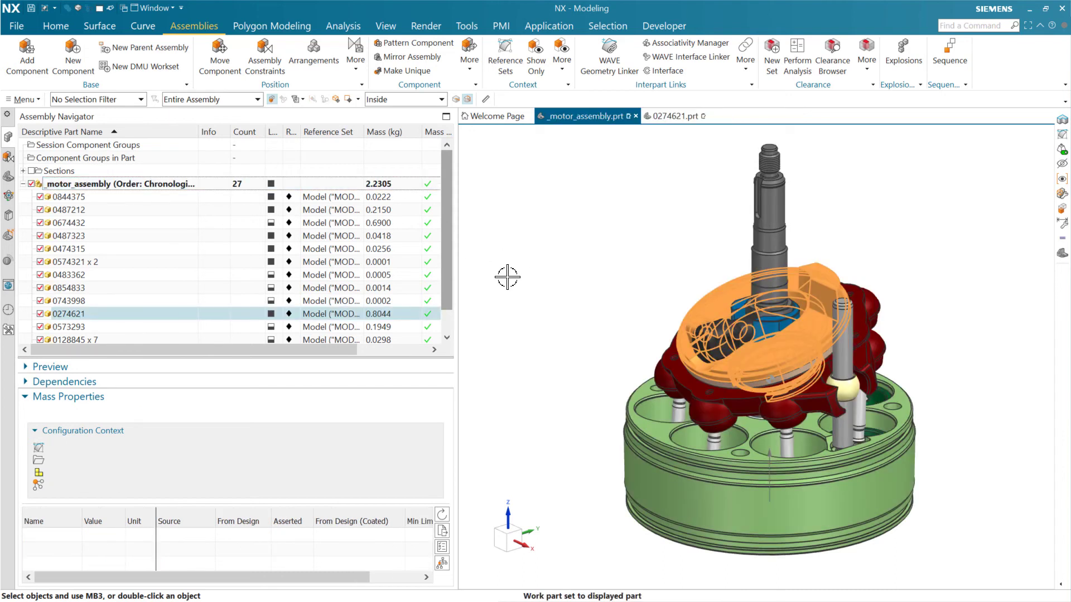
{"action": "left_click", "coordinate": [333, 397]}
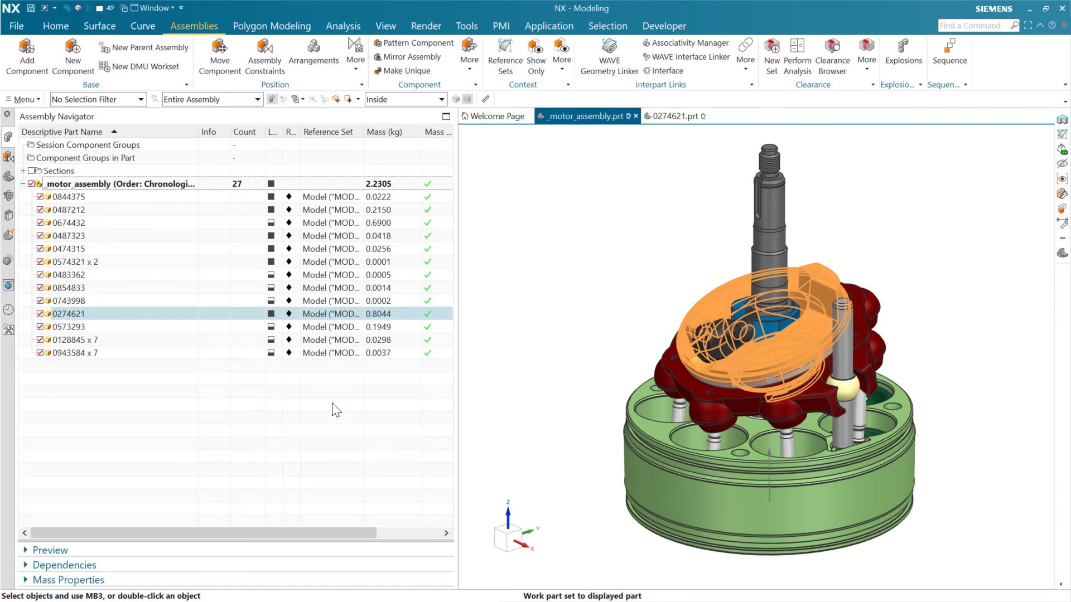
{"action": "left_click", "coordinate": [547, 391]}
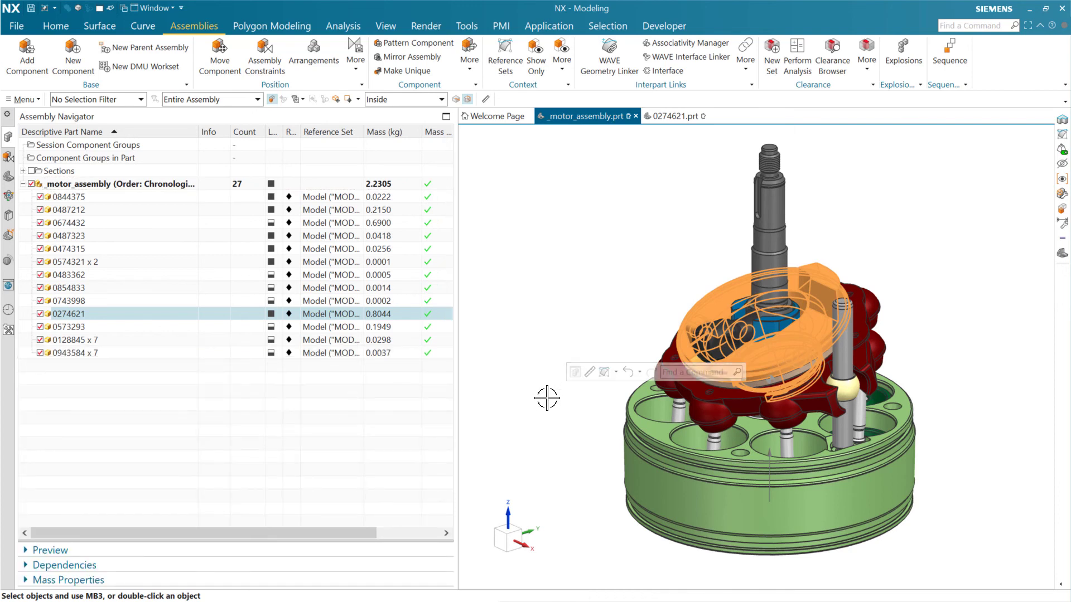